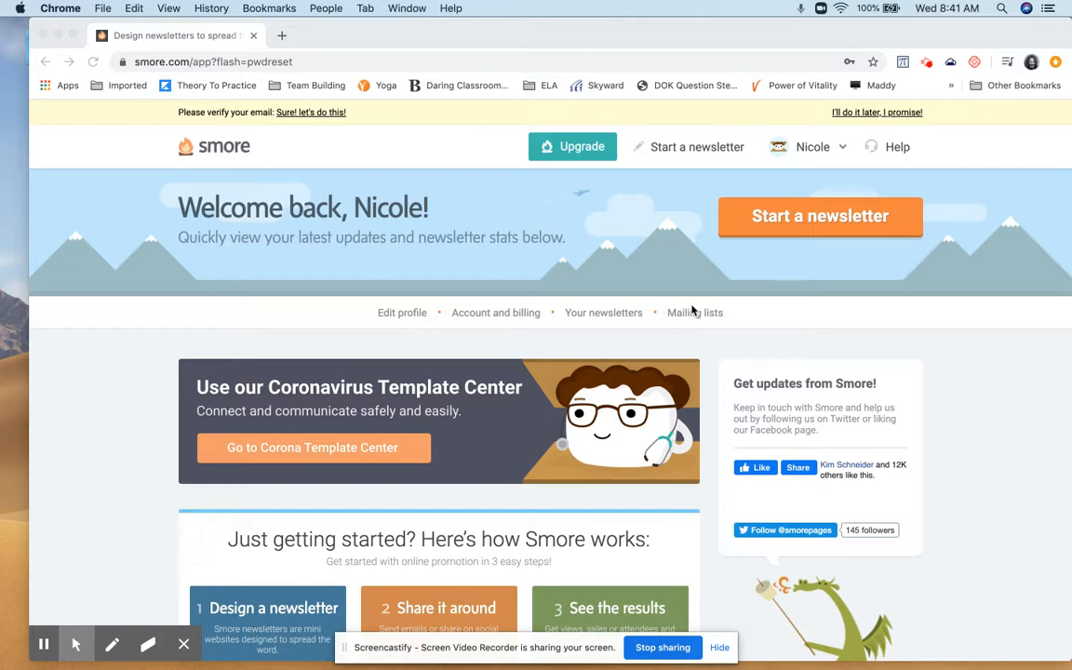
Start a new newsletter based on the Class template
{"action": "scroll", "coordinate": [691, 310], "scroll_direction": "down", "scroll_amount": 5}
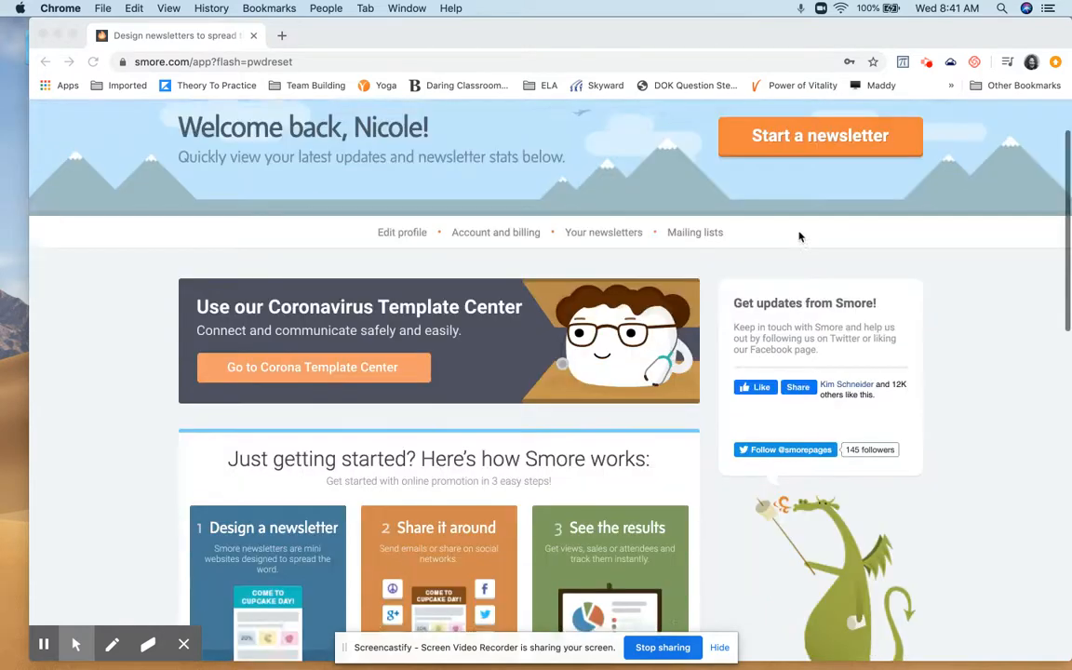
{"action": "scroll", "coordinate": [548, 301], "scroll_direction": "down", "scroll_amount": 5}
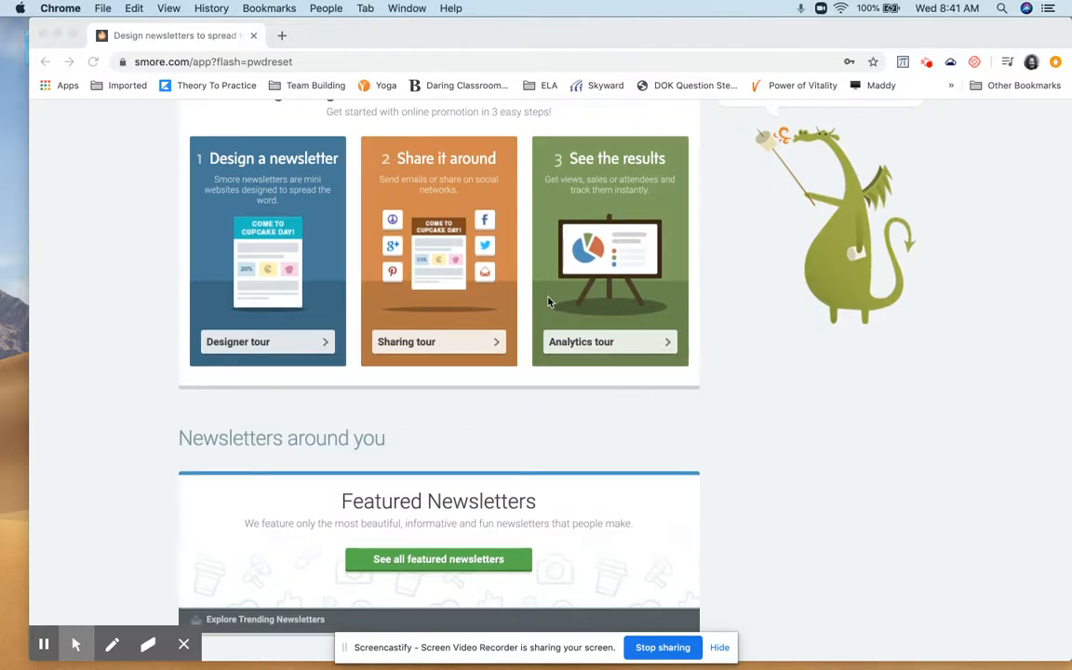
{"action": "scroll", "coordinate": [548, 302], "scroll_direction": "up", "scroll_amount": 1}
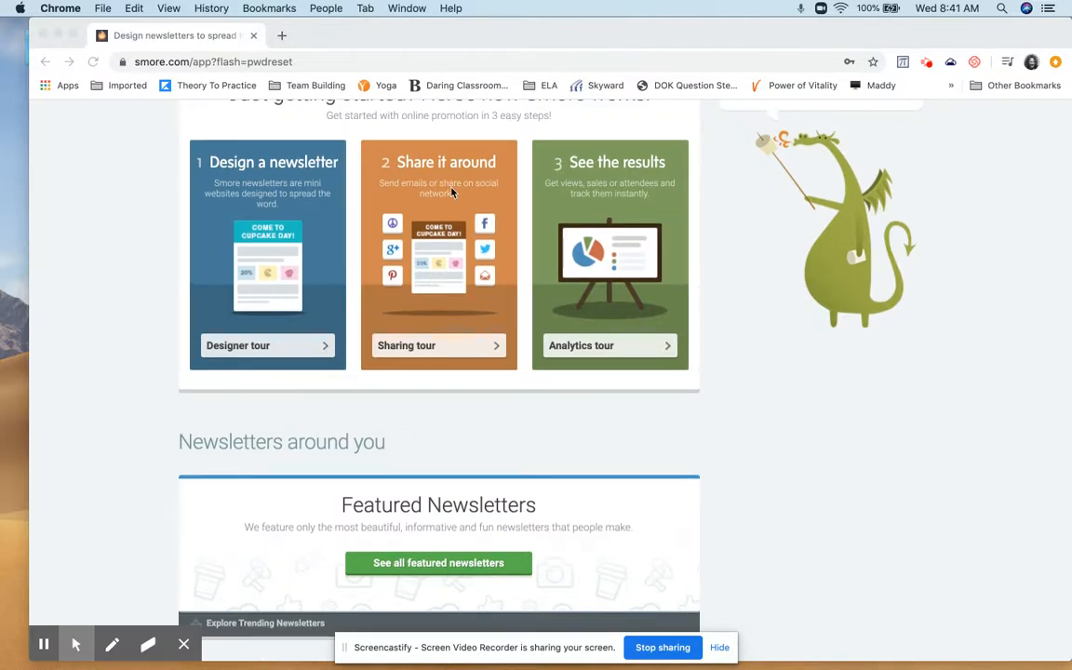
{"action": "scroll", "coordinate": [678, 221], "scroll_direction": "down", "scroll_amount": 7}
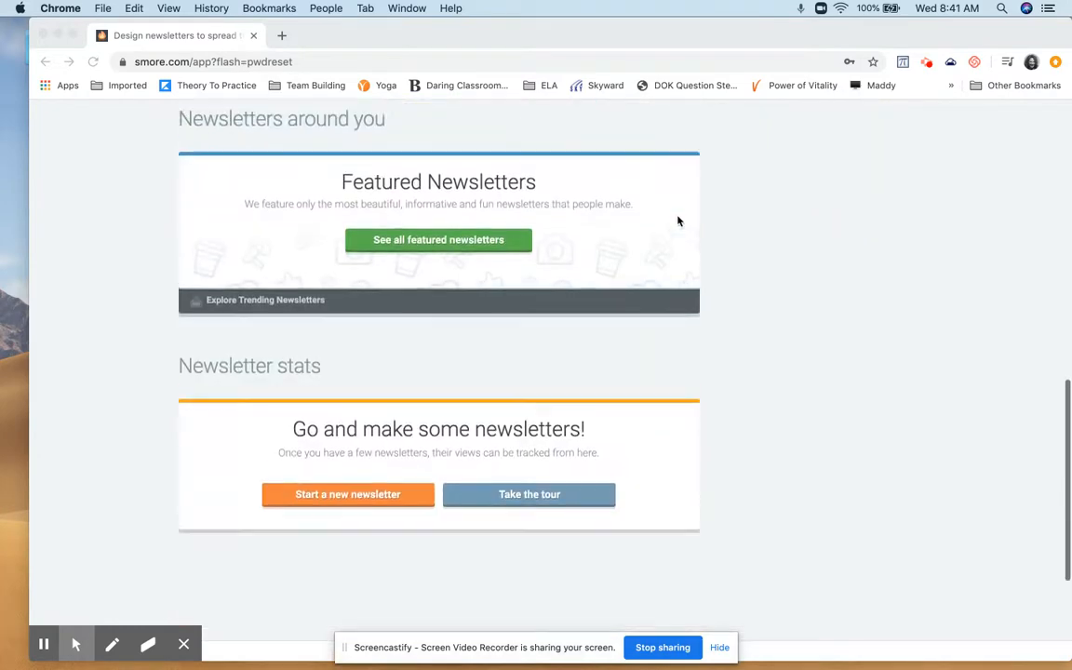
{"action": "scroll", "coordinate": [678, 220], "scroll_direction": "up", "scroll_amount": 15}
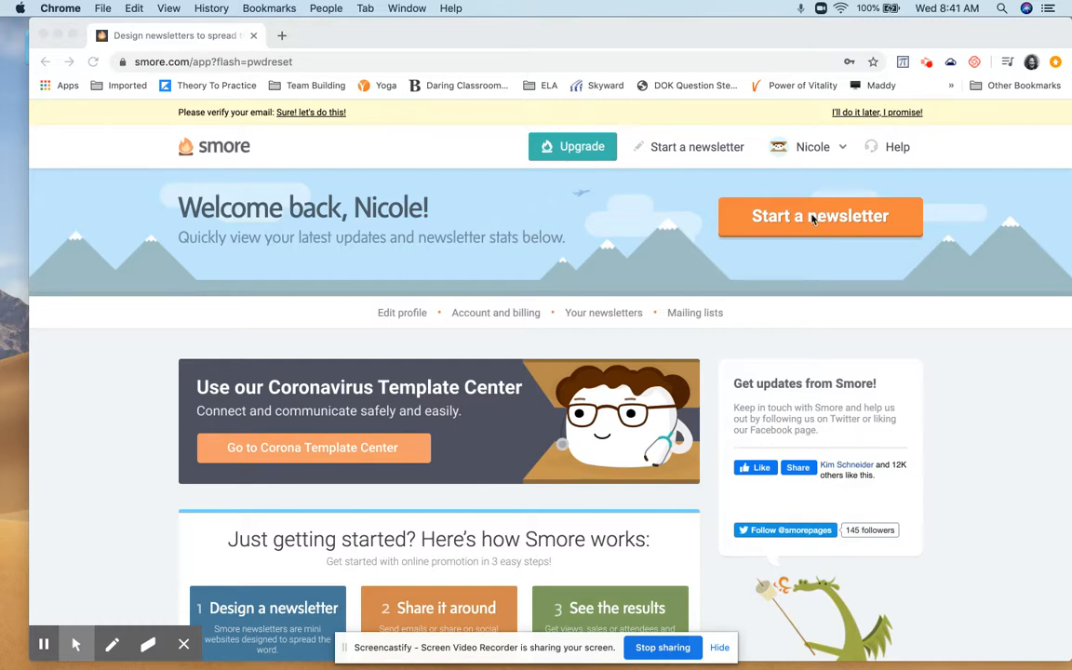
{"action": "left_click", "coordinate": [812, 218]}
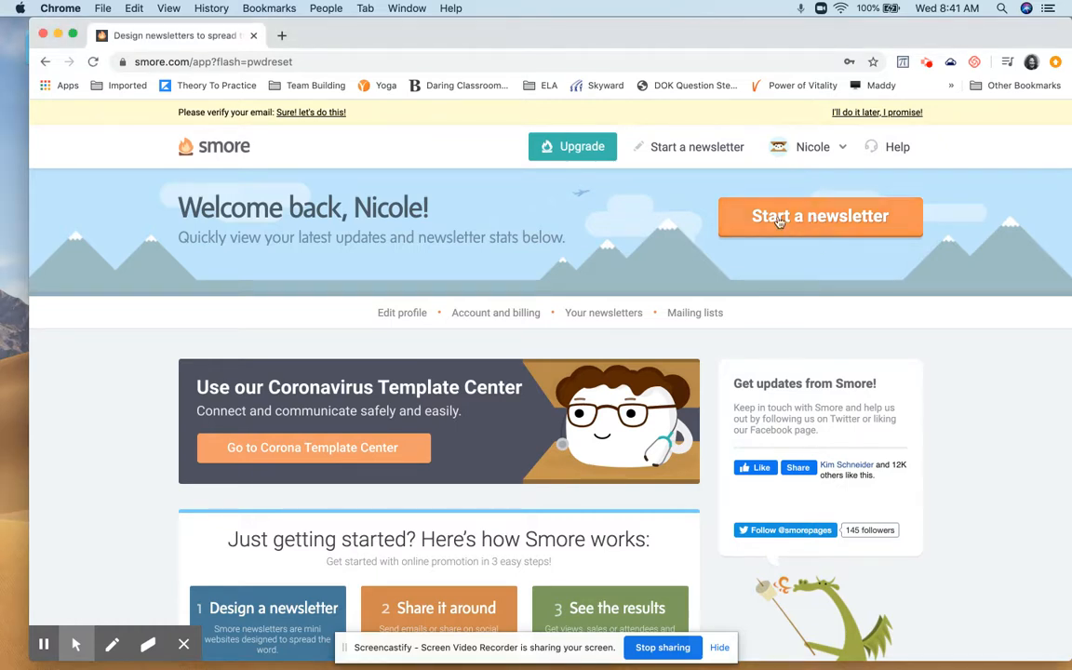
{"action": "left_click", "coordinate": [798, 220]}
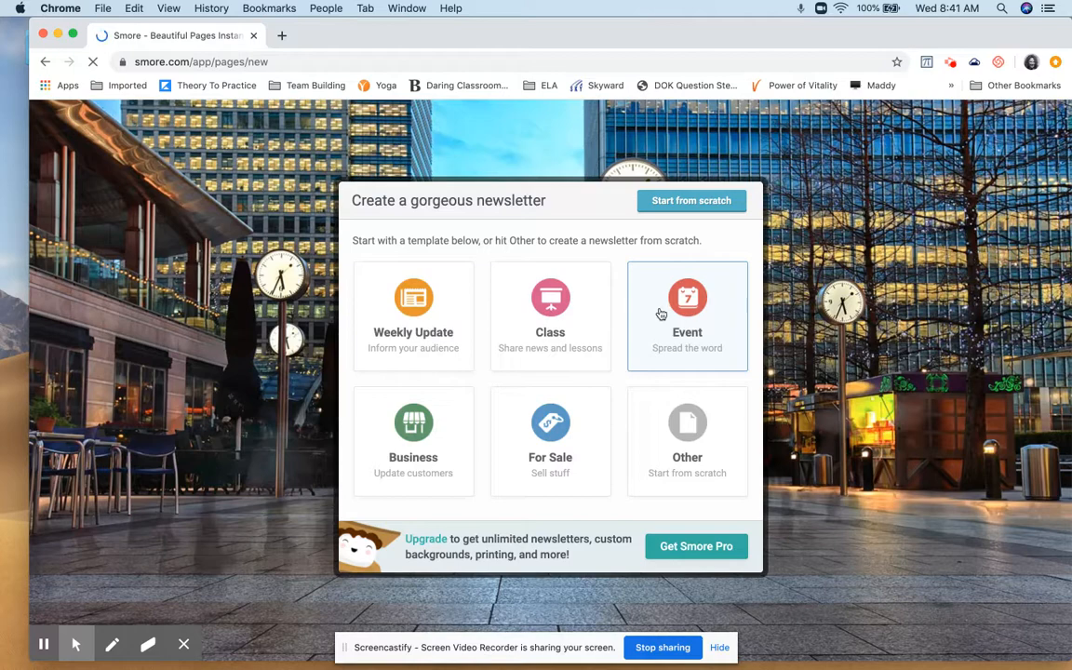
{"action": "left_click", "coordinate": [556, 308]}
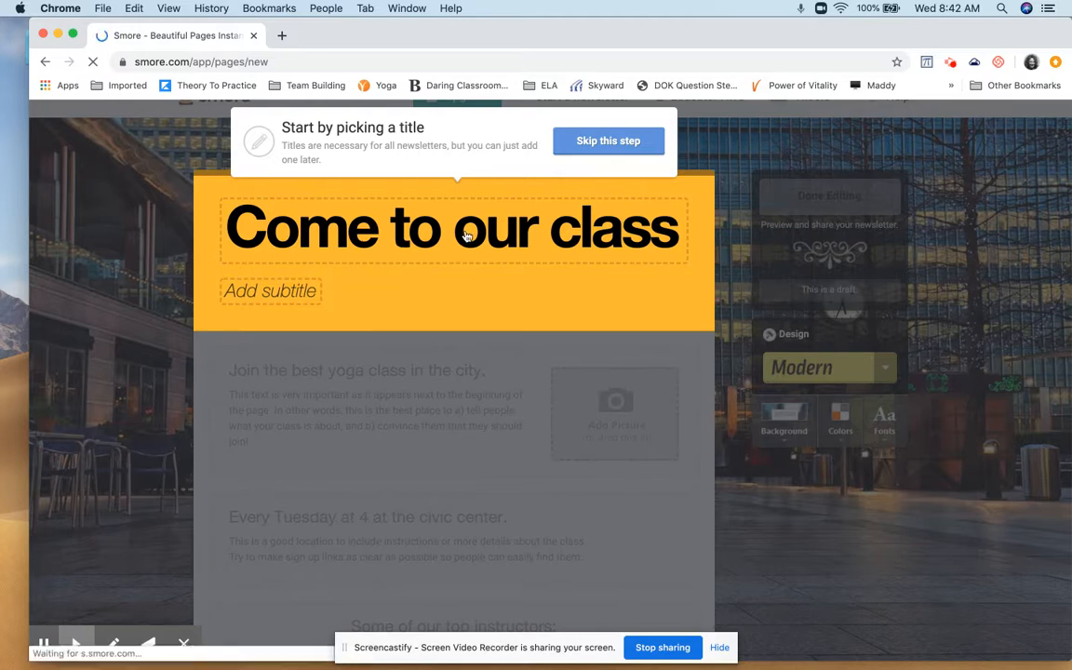
Title the newsletter "Coaching Sessions" and save the heading without a subtitle
{"action": "left_click", "coordinate": [466, 233]}
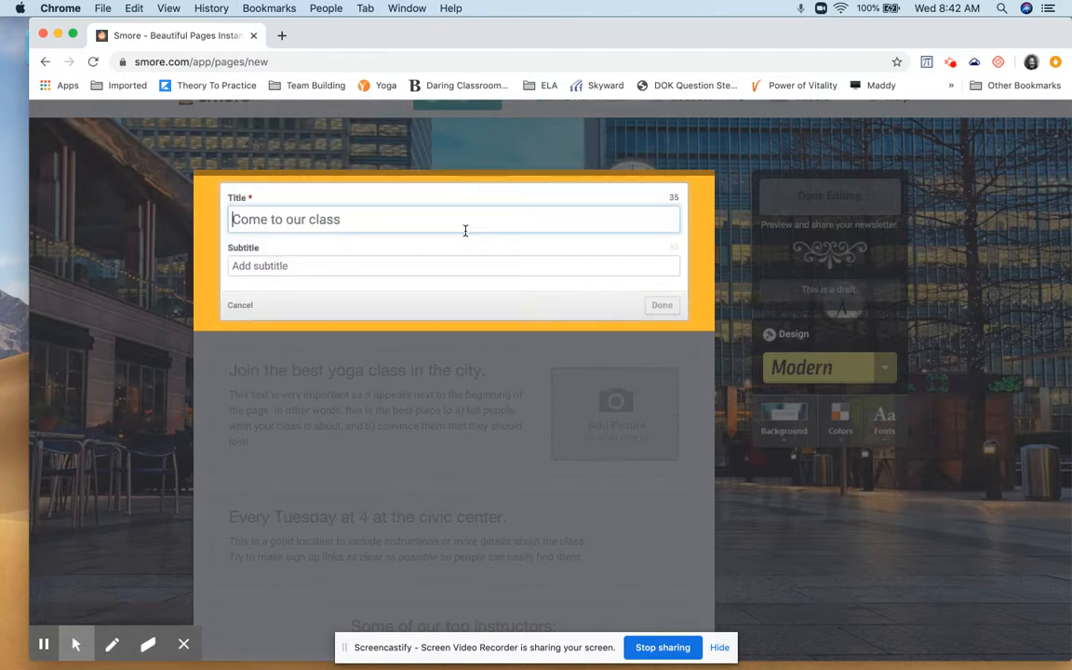
{"action": "type", "text": "Coaching Sessions"}
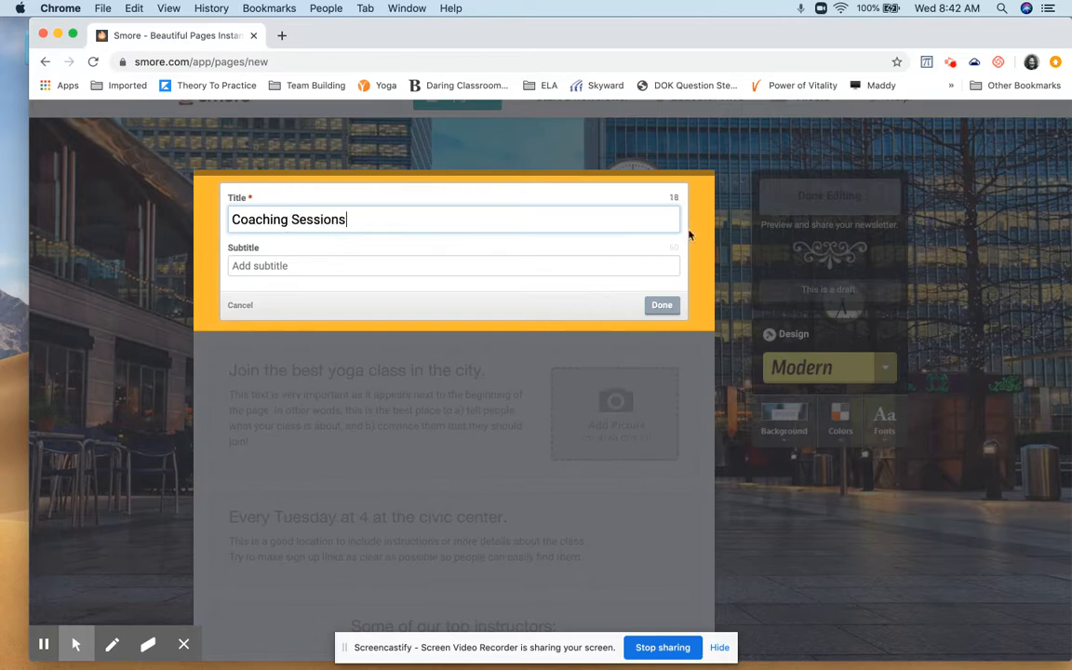
{"action": "left_click", "coordinate": [597, 268]}
{"action": "left_click", "coordinate": [661, 304]}
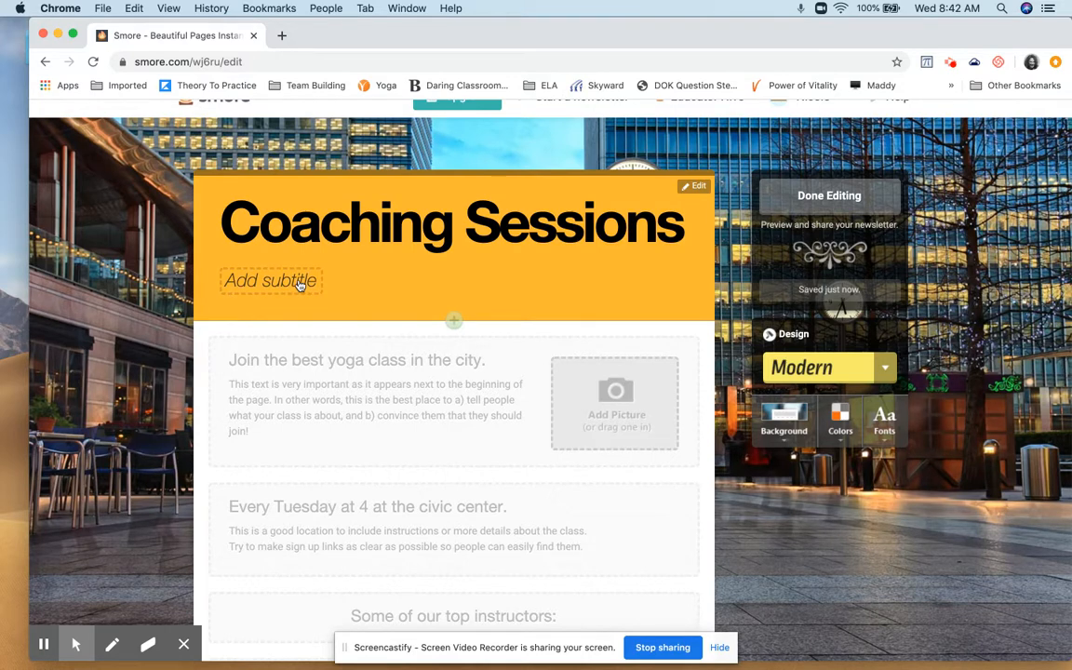
{"action": "left_click", "coordinate": [698, 189]}
{"action": "left_click", "coordinate": [703, 229]}
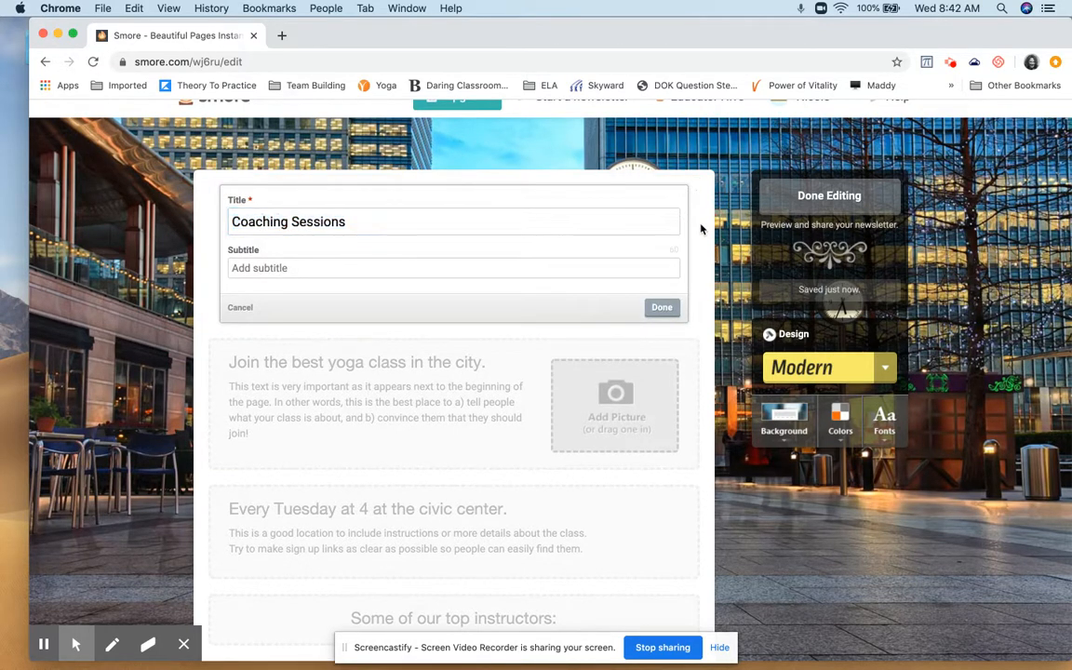
{"action": "left_click", "coordinate": [661, 308]}
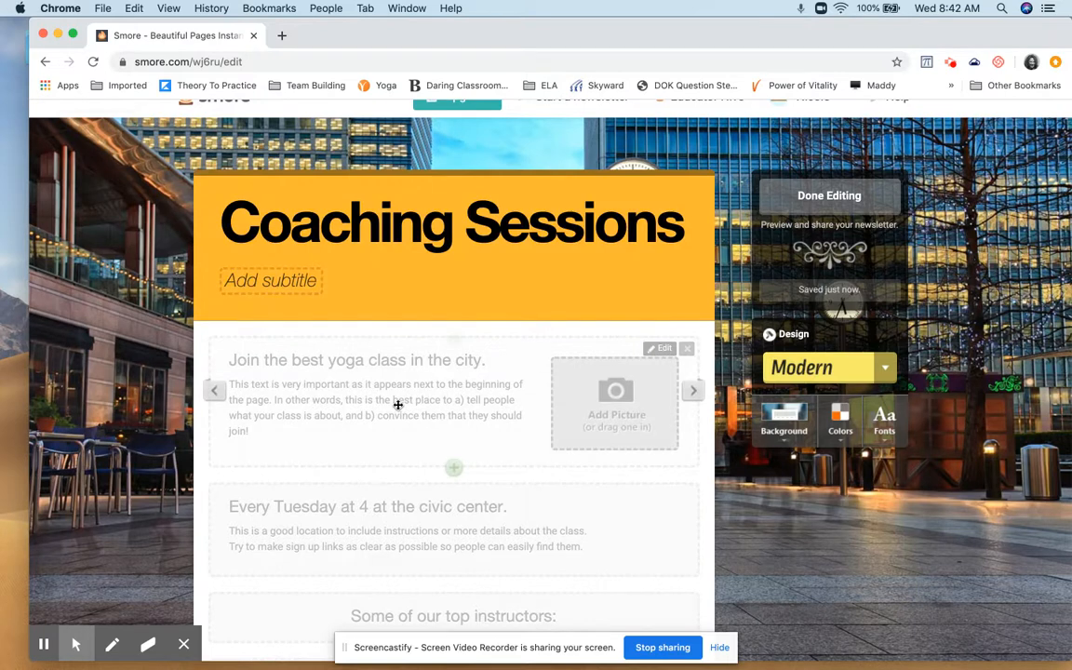
Enter "Technology Coaching Sessions Available" as the title of the first text block below the heading
{"action": "scroll", "coordinate": [397, 405], "scroll_direction": "down", "scroll_amount": 2}
{"action": "scroll", "coordinate": [398, 404], "scroll_direction": "down", "scroll_amount": 1}
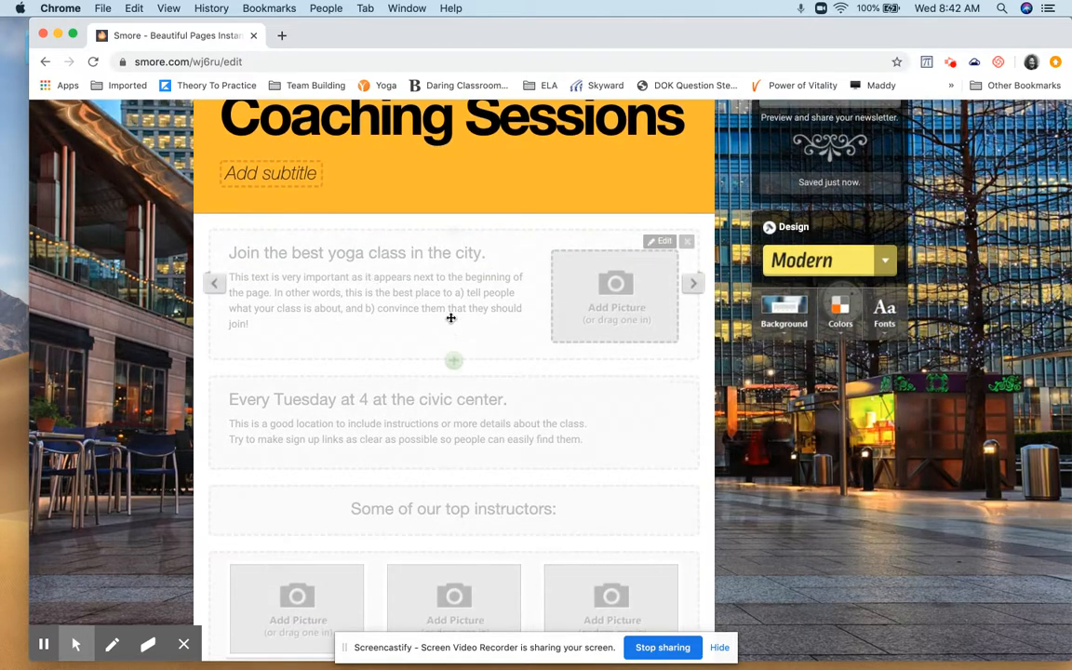
{"action": "left_click", "coordinate": [471, 269]}
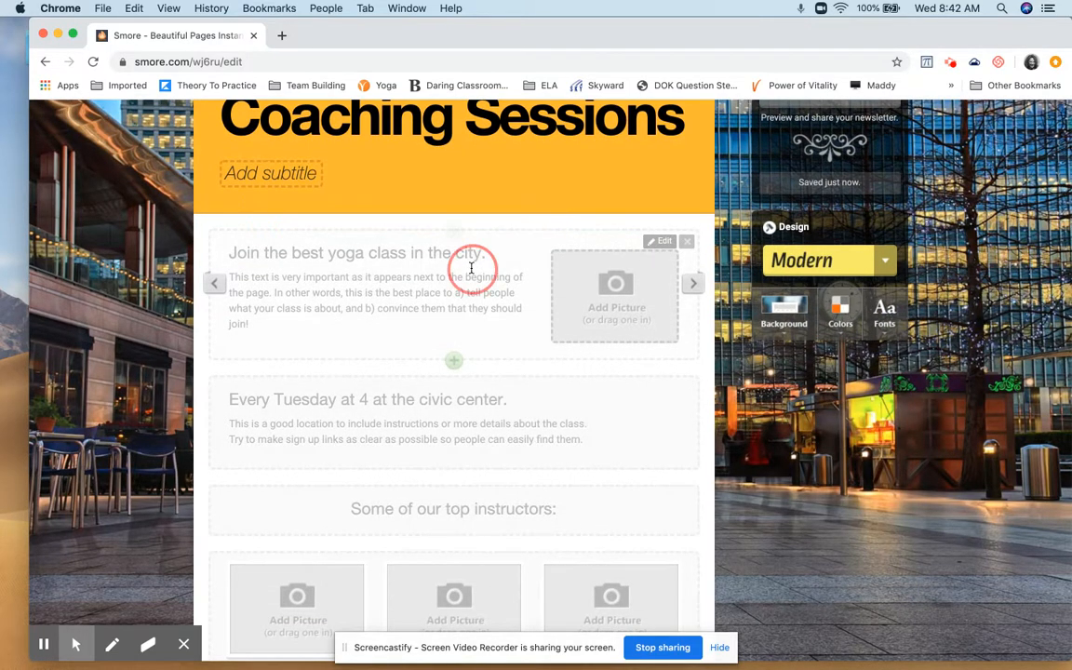
{"action": "left_click", "coordinate": [426, 268]}
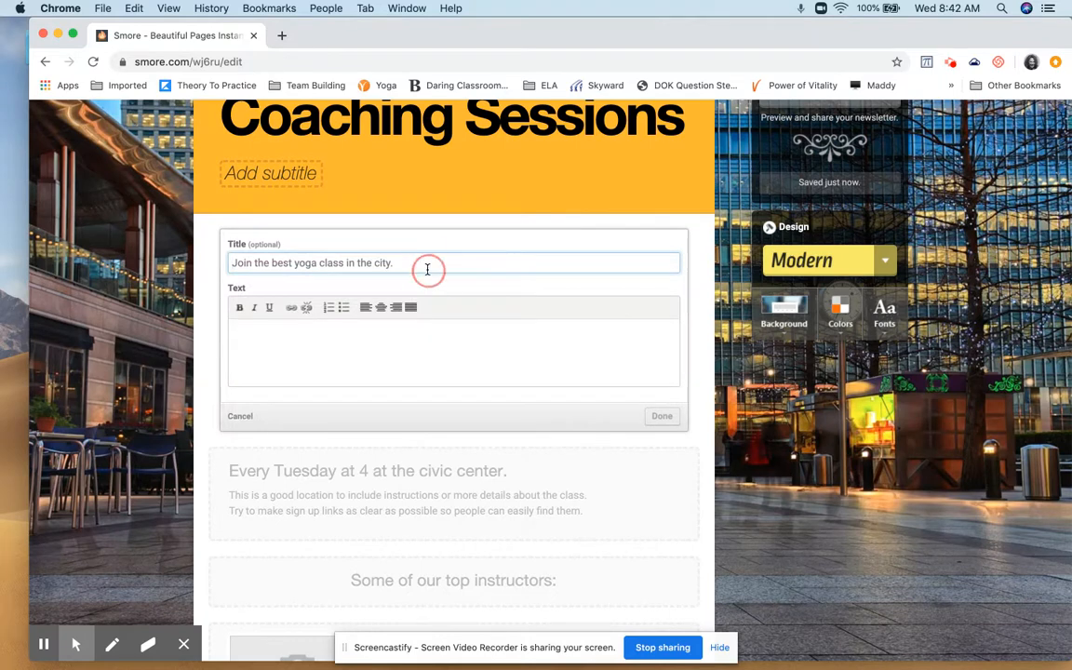
{"action": "left_click", "coordinate": [377, 263]}
{"action": "left_click", "coordinate": [276, 261]}
{"action": "left_click_drag", "start_coordinate": [238, 262], "coordinate": [399, 264]}
{"action": "left_click", "coordinate": [399, 265]}
{"action": "type", "text": "Technology Coaching We"}
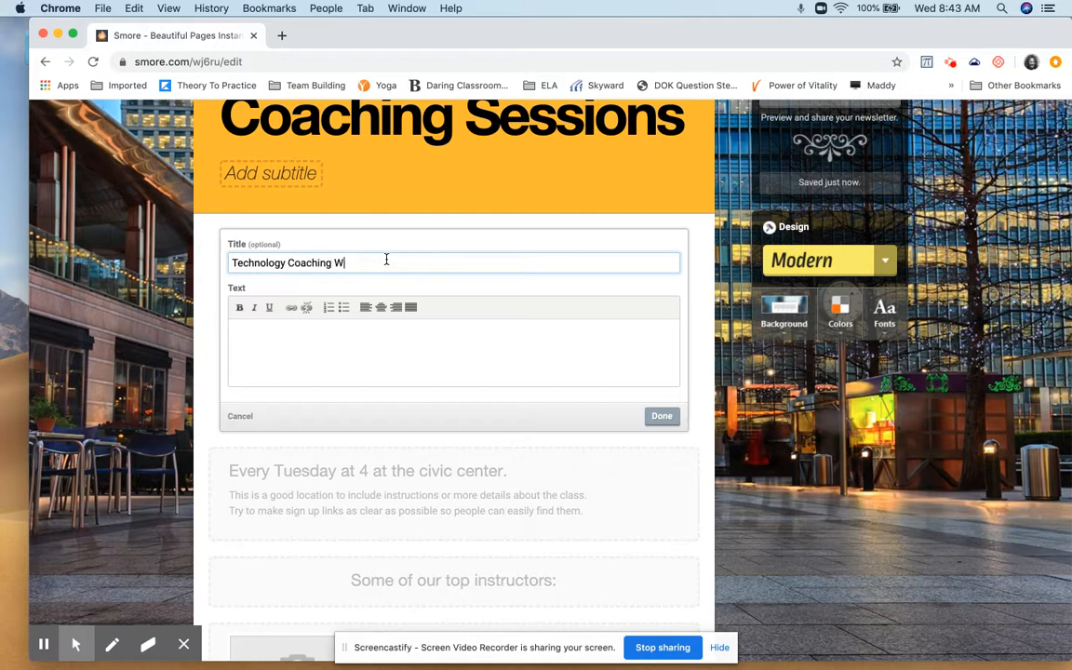
{"action": "key", "text": "BackSpace"}
{"action": "type", "text": "Sessions Available"}
Add the body text "Join any of the coaches for the support in different areas of technology." to the block and save it
{"action": "left_click", "coordinate": [330, 351]}
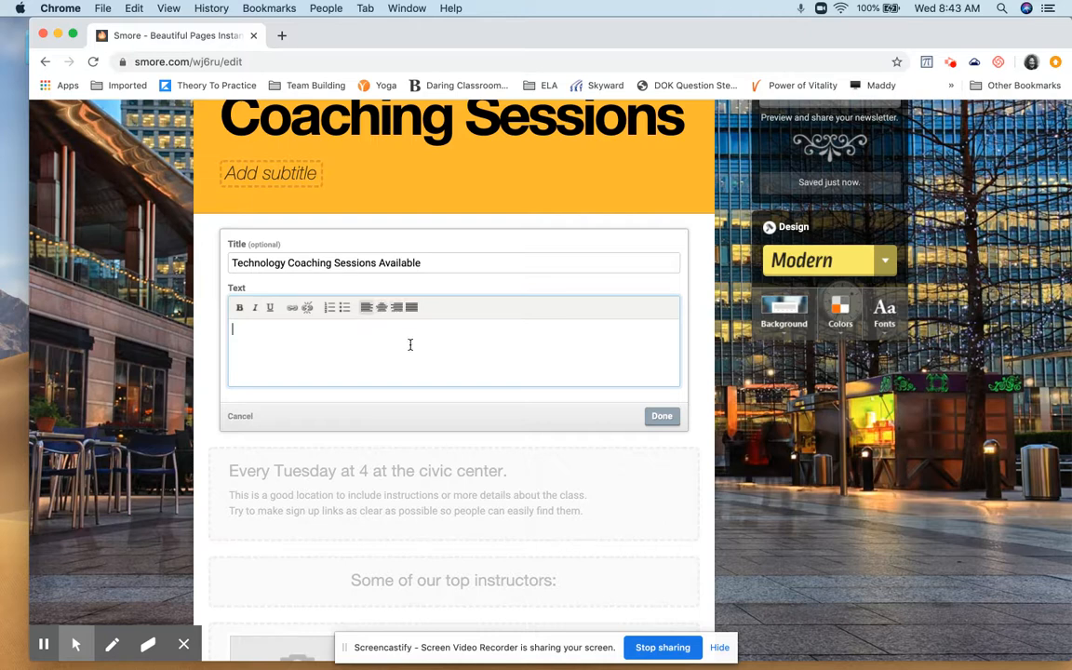
{"action": "type", "text": "n any of the coaches f"}
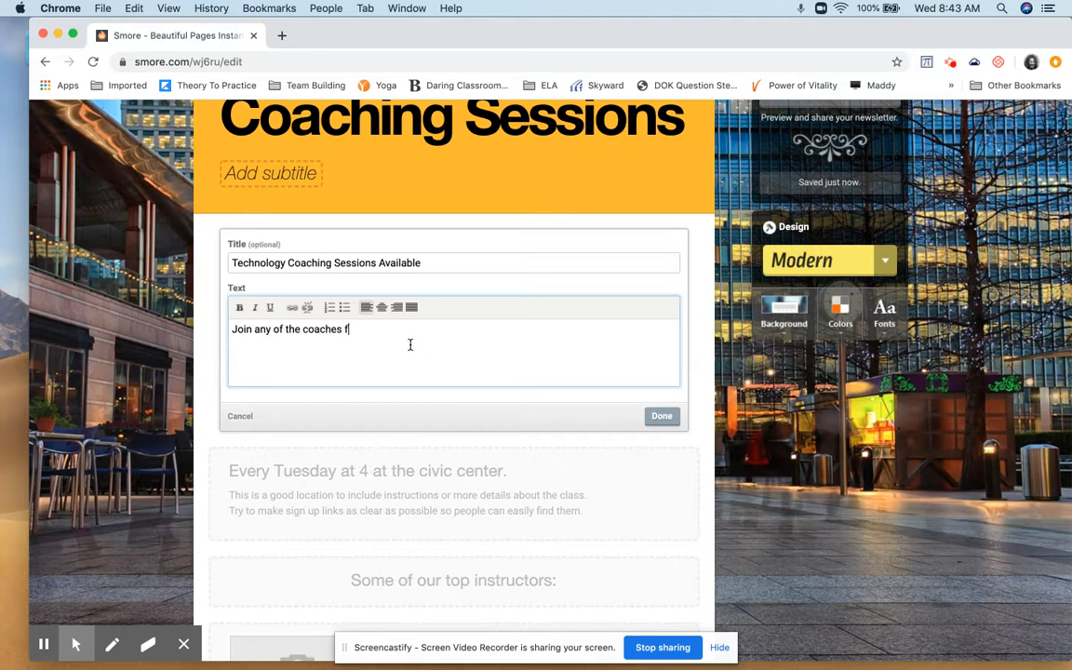
{"action": "type", "text": "or the support in different areas of t"}
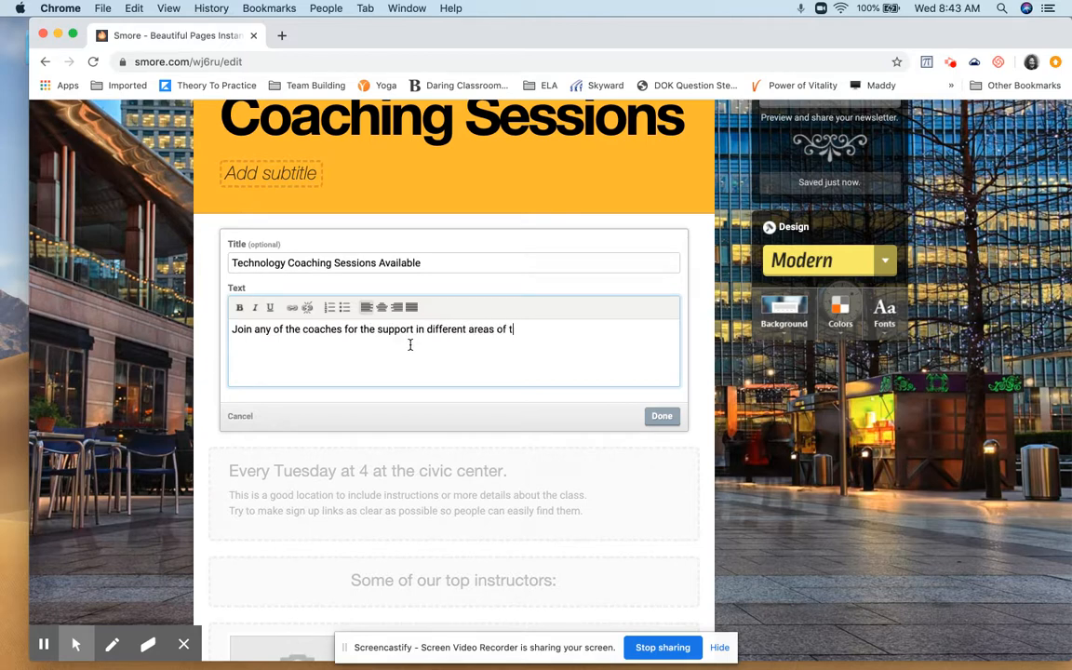
{"action": "type", "text": "echnology."}
{"action": "left_click", "coordinate": [661, 416]}
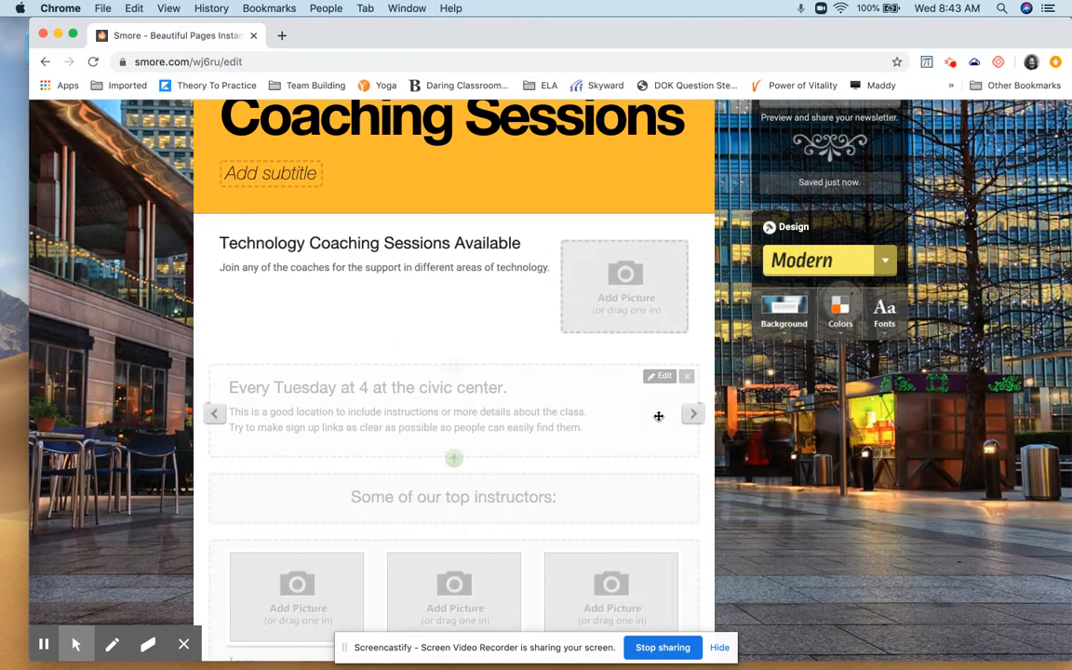
Open and cancel the picture chooser of the Technology Coaching block, and cycle through the block's picture layouts
{"action": "left_click", "coordinate": [669, 309]}
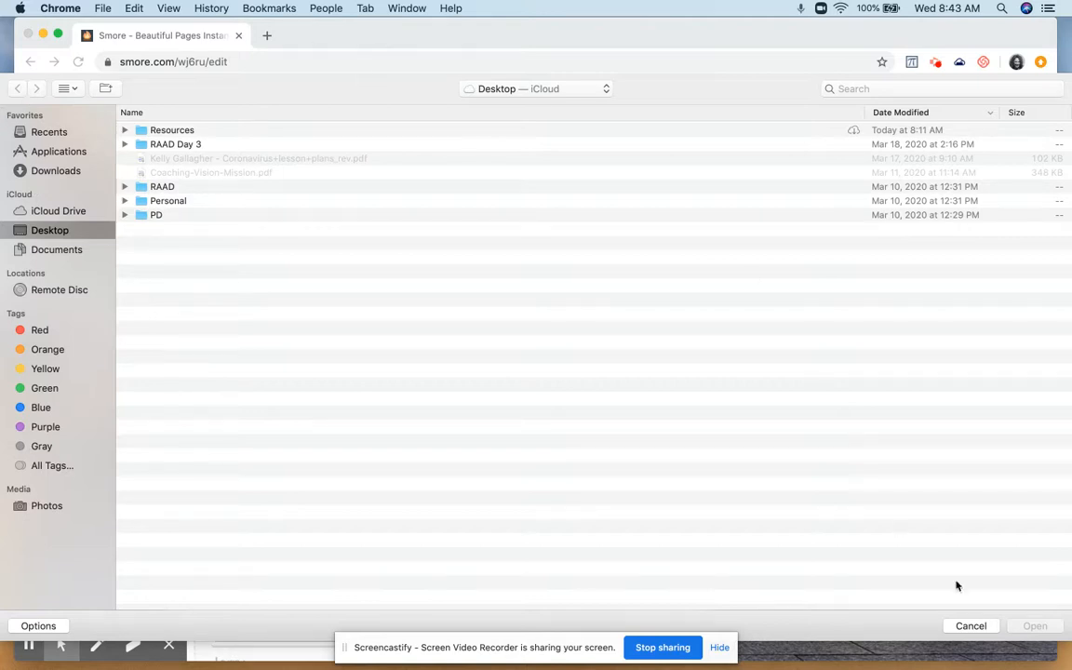
{"action": "left_click", "coordinate": [973, 626]}
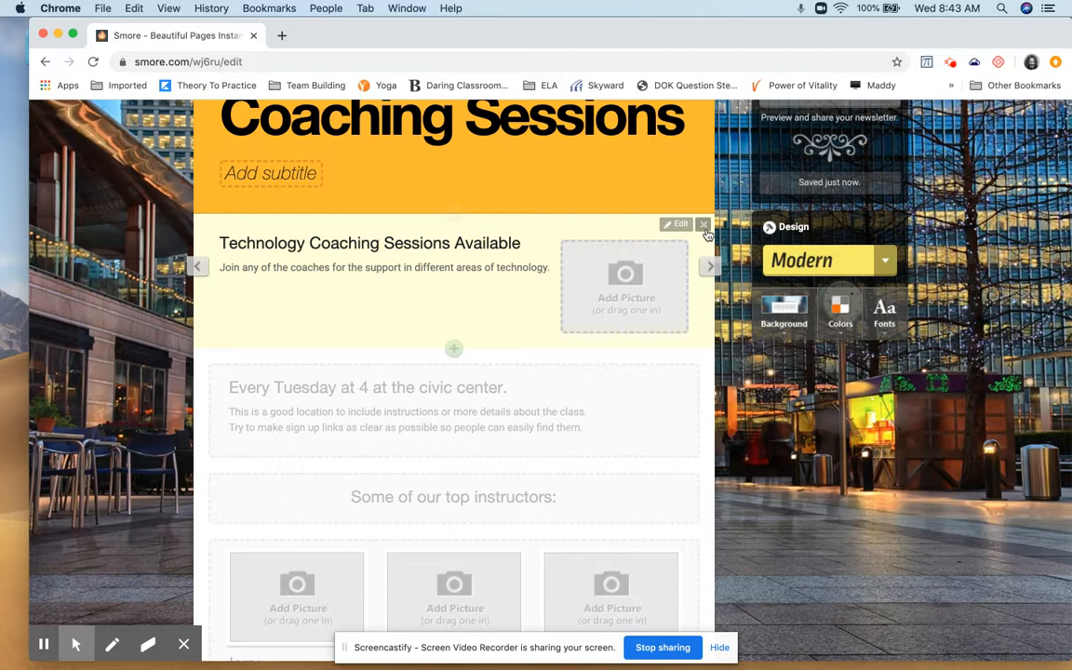
{"action": "left_click", "coordinate": [707, 270]}
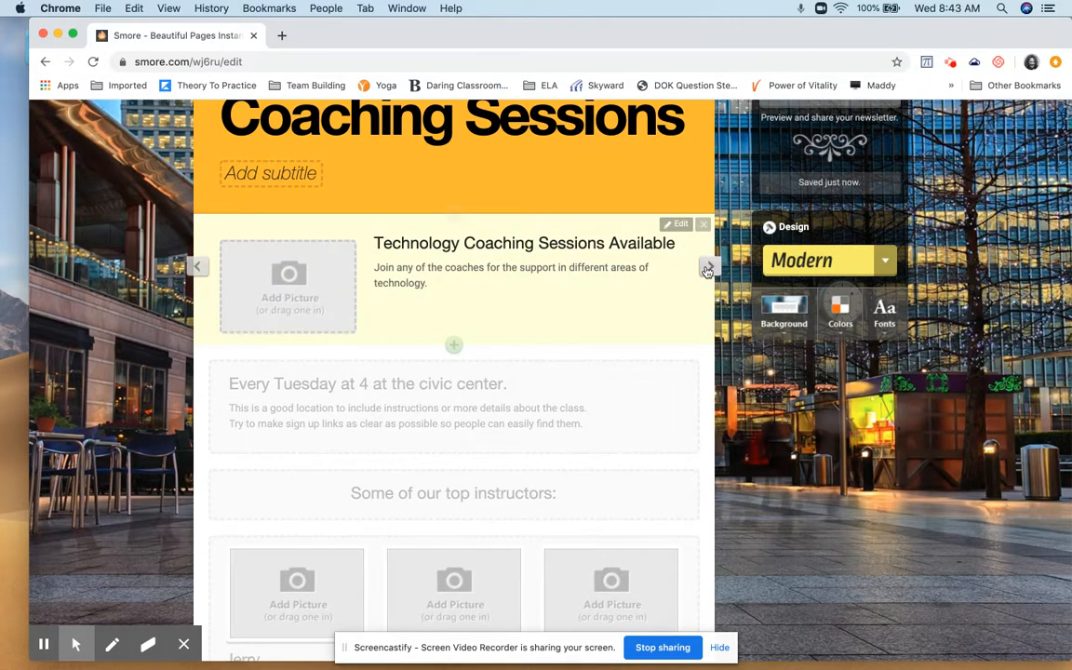
{"action": "left_click", "coordinate": [707, 270]}
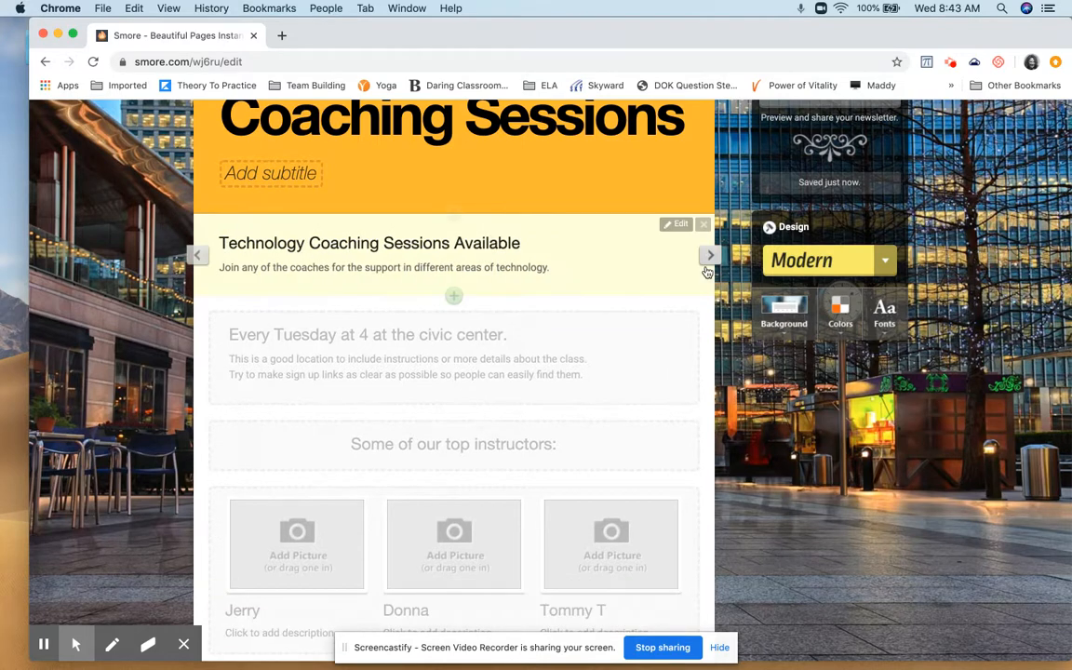
{"action": "left_click", "coordinate": [708, 256]}
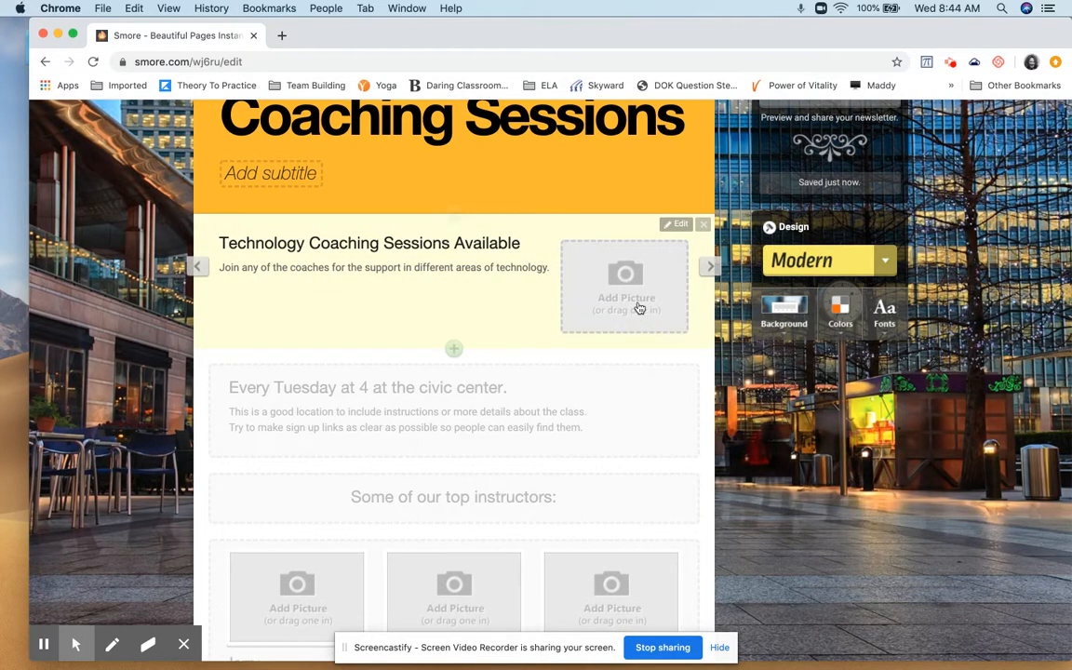
Examine the remaining template sections and the content types that can be added to the newsletter, including the video embed option
{"action": "scroll", "coordinate": [591, 377], "scroll_direction": "down", "scroll_amount": 3}
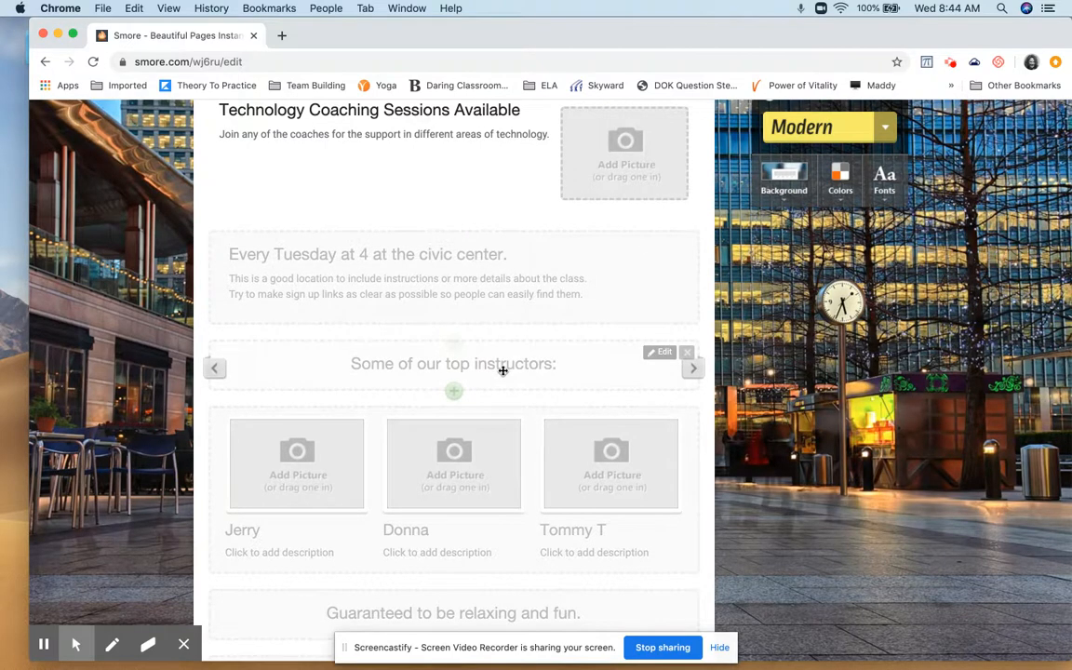
{"action": "scroll", "coordinate": [503, 351], "scroll_direction": "down", "scroll_amount": 5}
{"action": "scroll", "coordinate": [503, 376], "scroll_direction": "down", "scroll_amount": 5}
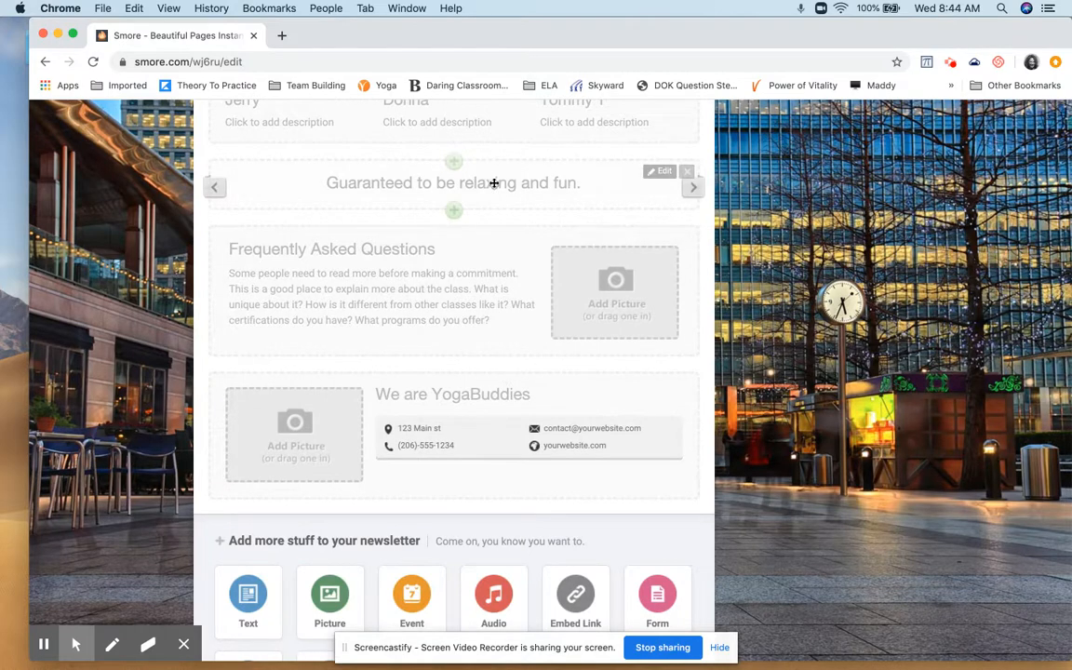
{"action": "scroll", "coordinate": [519, 330], "scroll_direction": "down", "scroll_amount": 3}
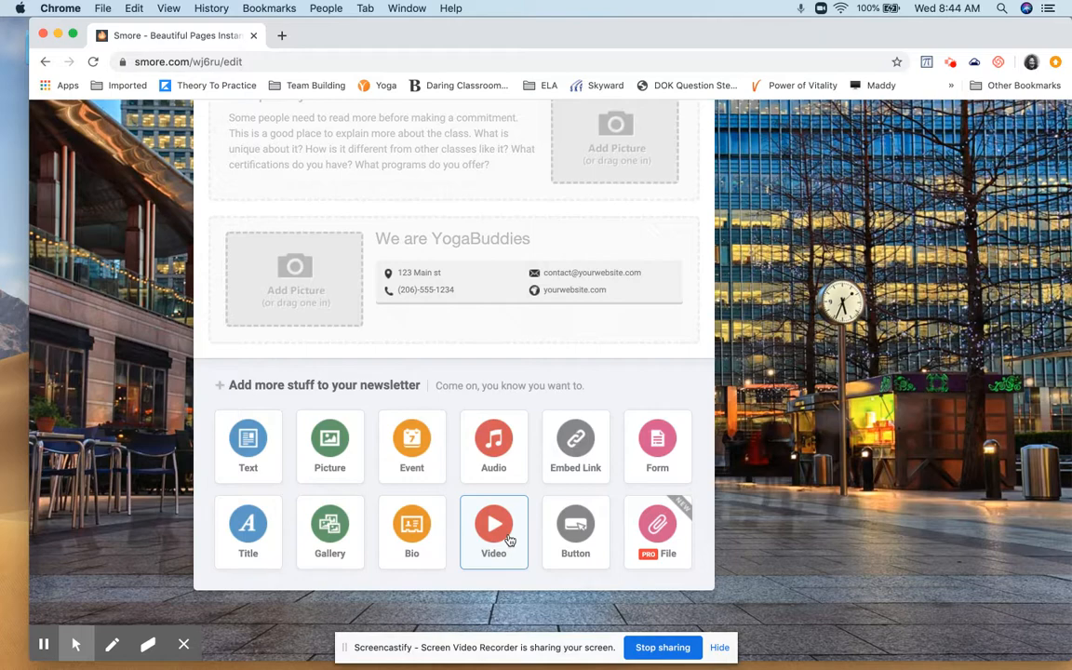
{"action": "scroll", "coordinate": [509, 540], "scroll_direction": "up", "scroll_amount": 5}
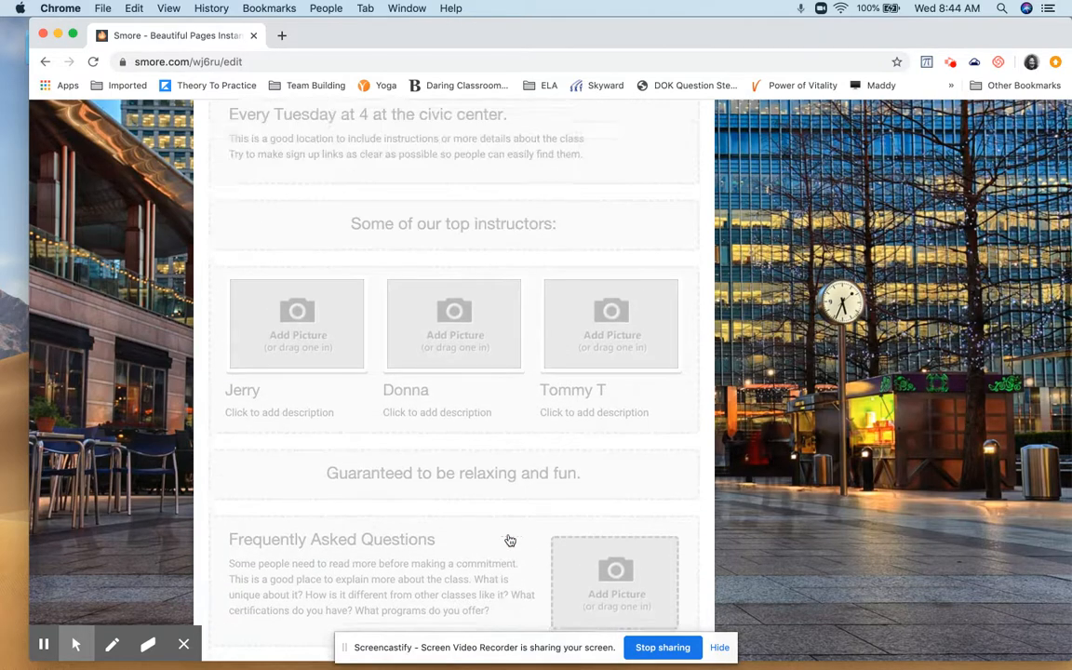
{"action": "scroll", "coordinate": [509, 536], "scroll_direction": "down", "scroll_amount": 5}
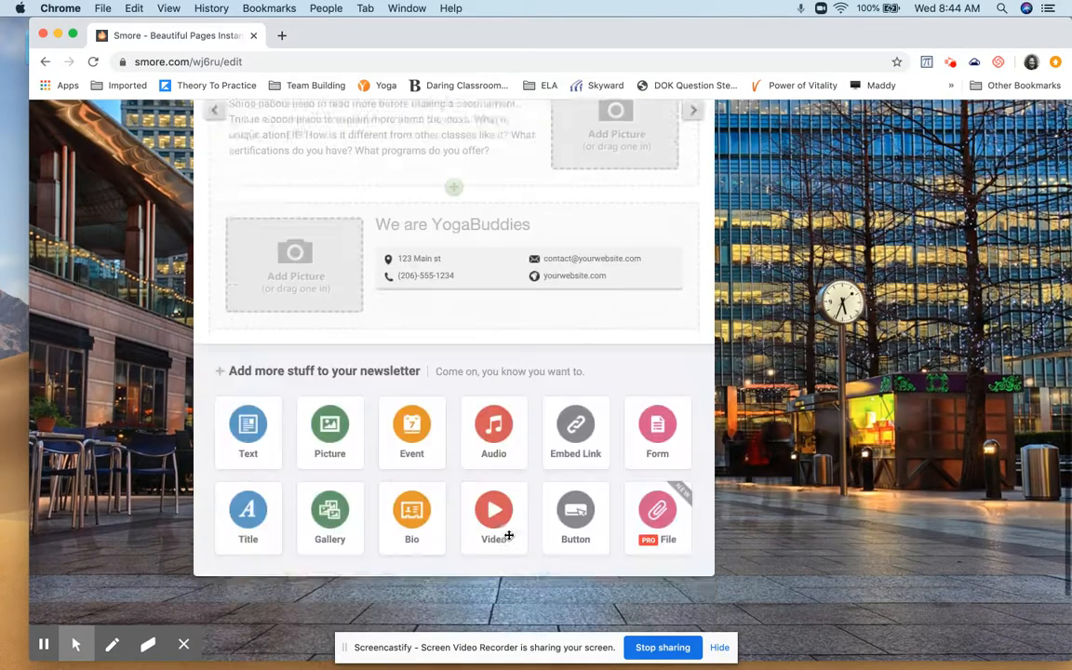
{"action": "left_click", "coordinate": [499, 500]}
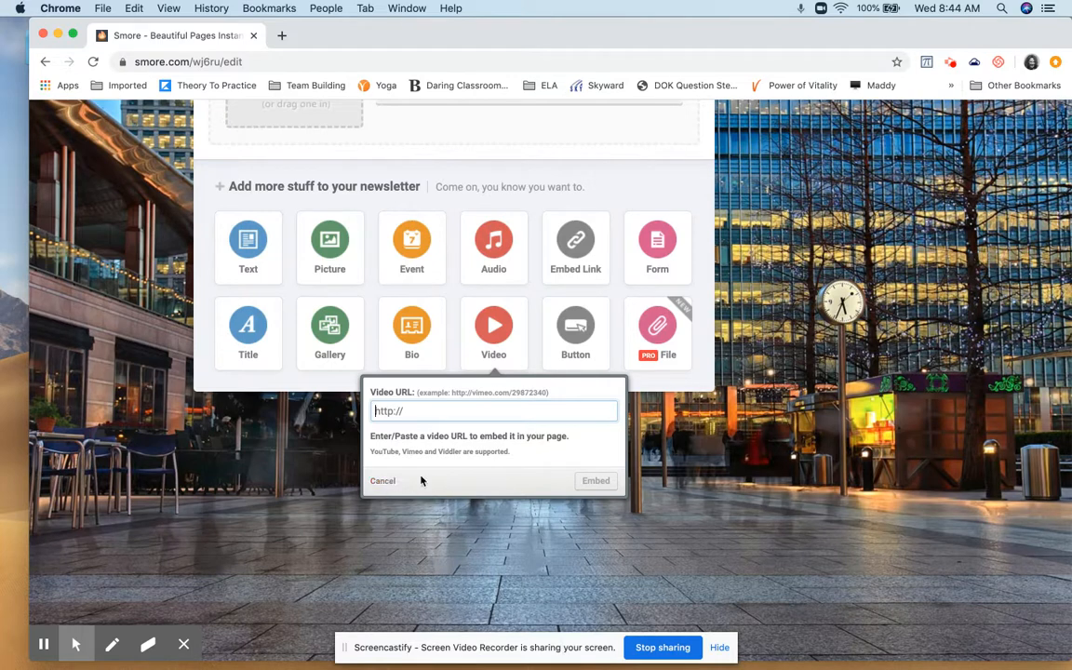
{"action": "left_click", "coordinate": [384, 481]}
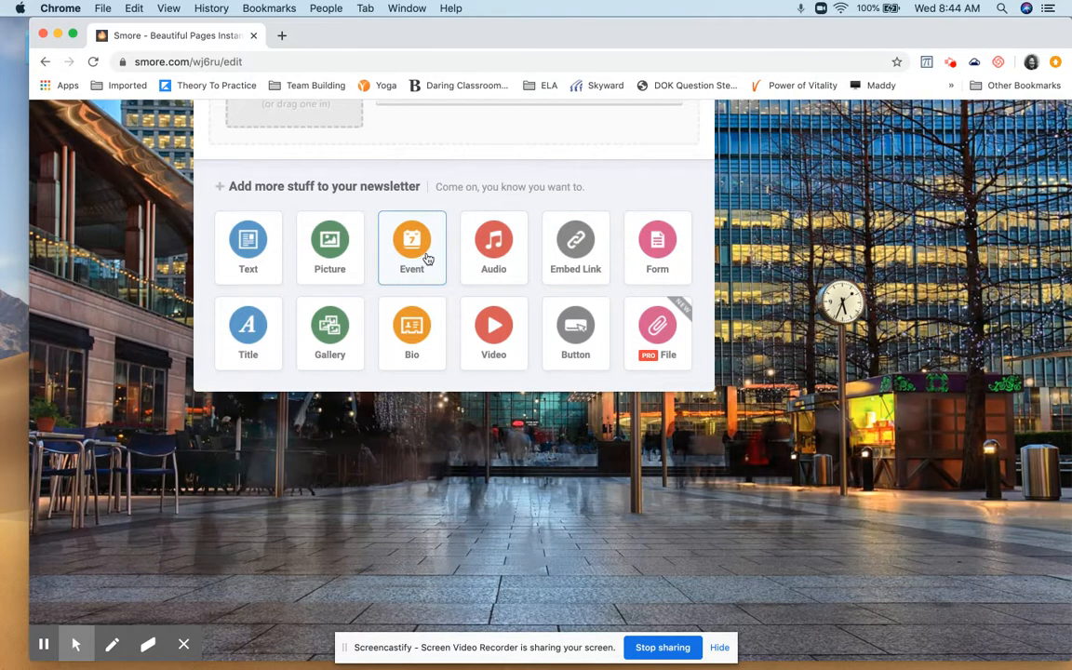
{"action": "scroll", "coordinate": [485, 301], "scroll_direction": "up", "scroll_amount": 5}
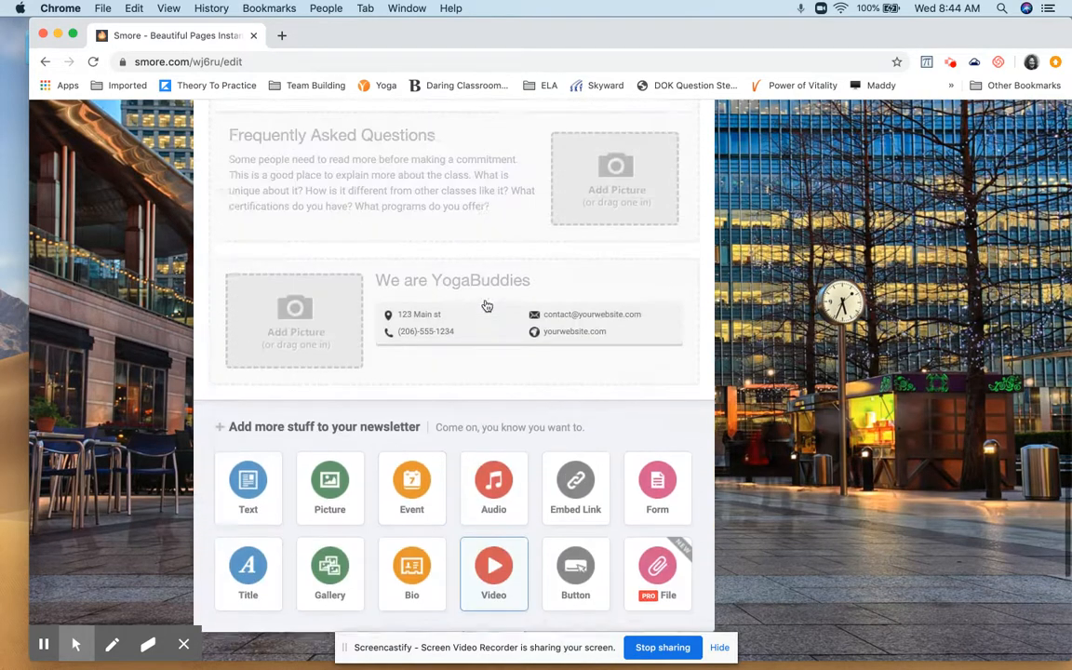
{"action": "scroll", "coordinate": [486, 300], "scroll_direction": "up", "scroll_amount": 10}
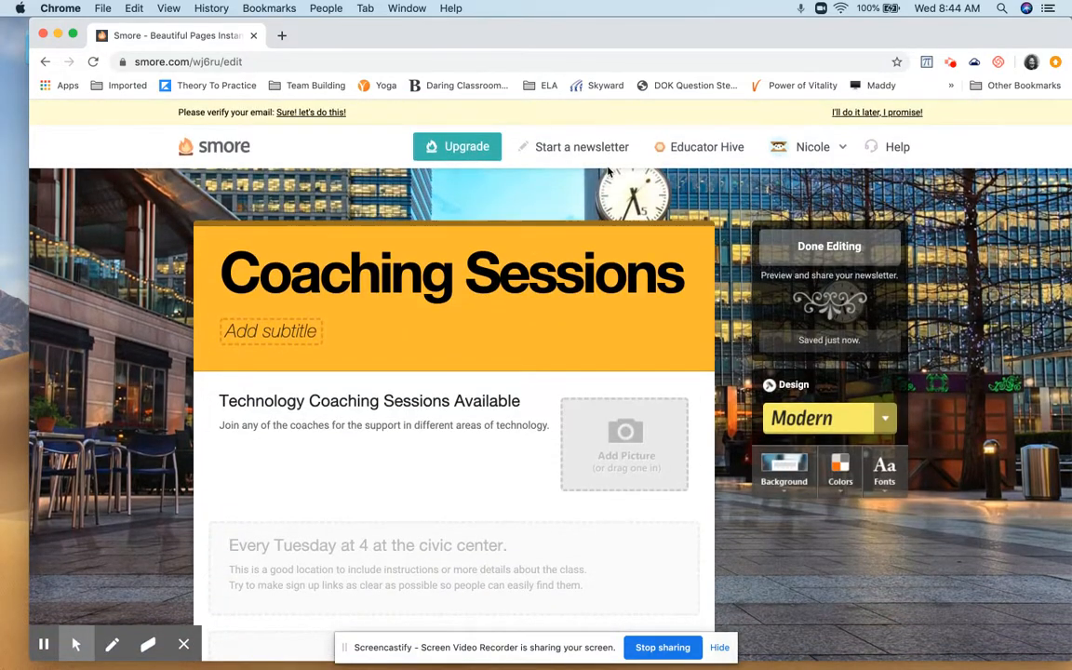
{"action": "left_click", "coordinate": [706, 151]}
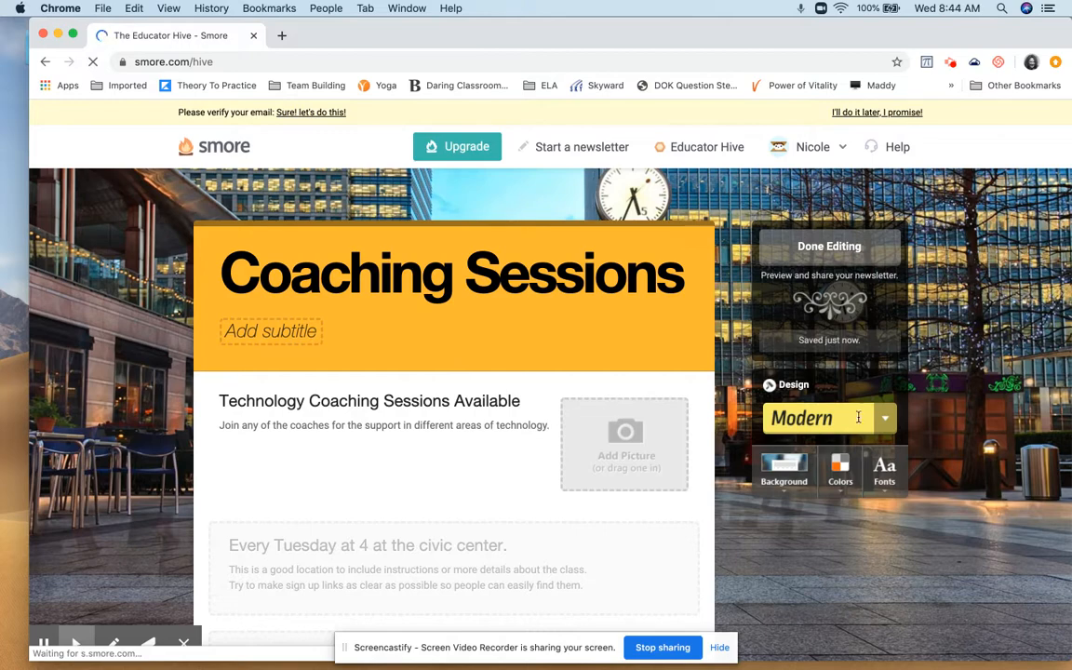
{"action": "scroll", "coordinate": [618, 318], "scroll_direction": "down", "scroll_amount": 5}
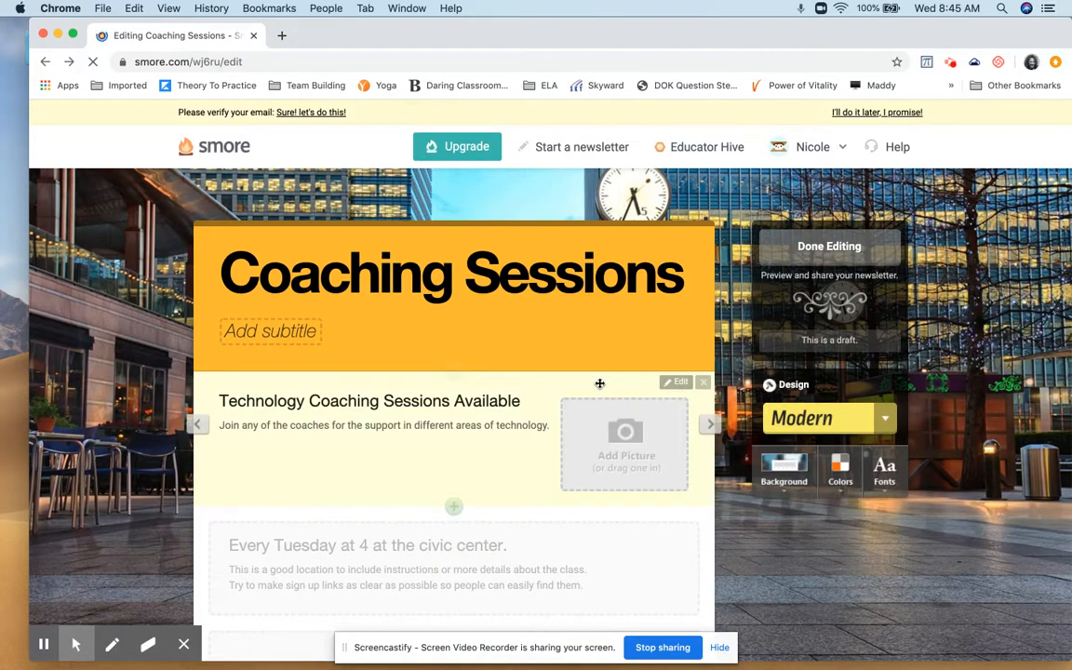
{"action": "scroll", "coordinate": [599, 383], "scroll_direction": "down", "scroll_amount": 3}
{"action": "scroll", "coordinate": [600, 387], "scroll_direction": "up", "scroll_amount": 2}
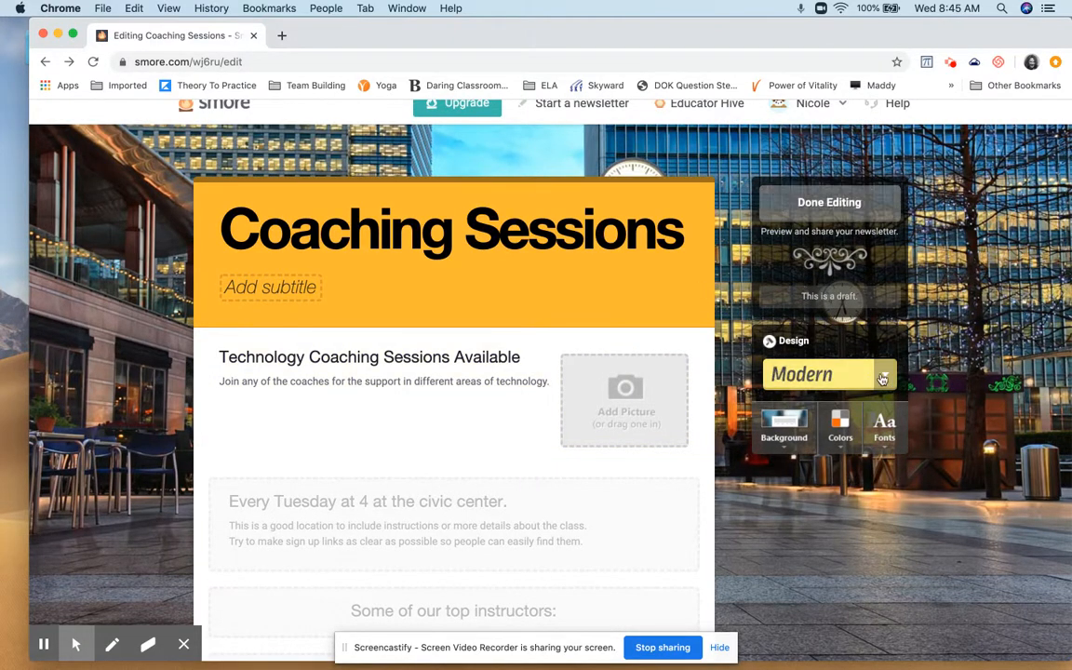
Preview the Modern background images and view the color options available for the newsletter
{"action": "left_click", "coordinate": [787, 445]}
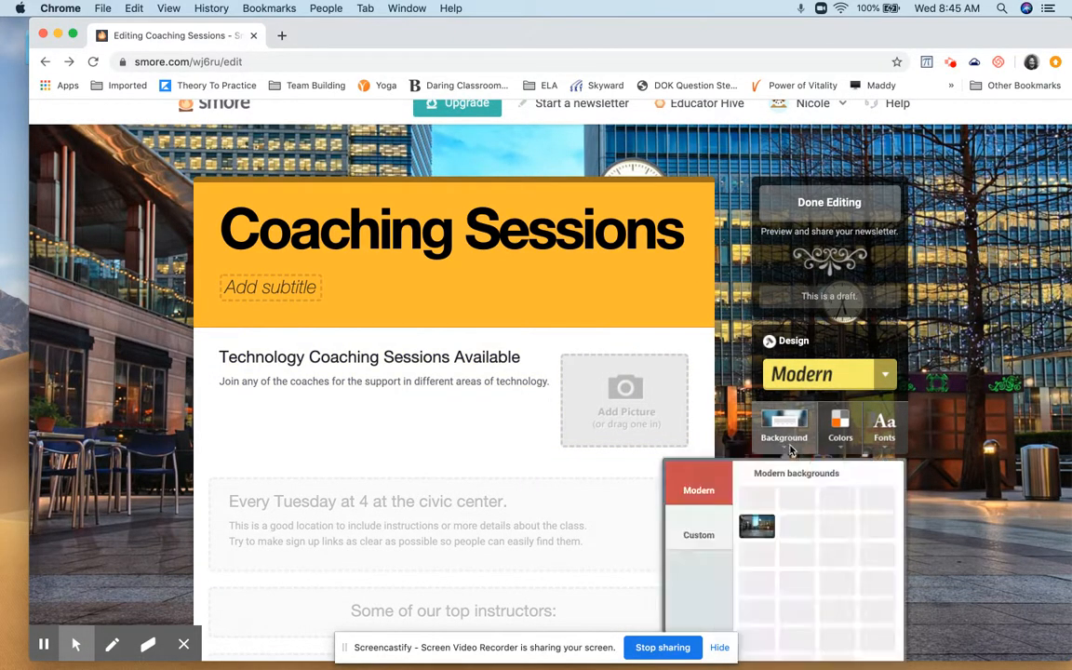
{"action": "left_click", "coordinate": [797, 551]}
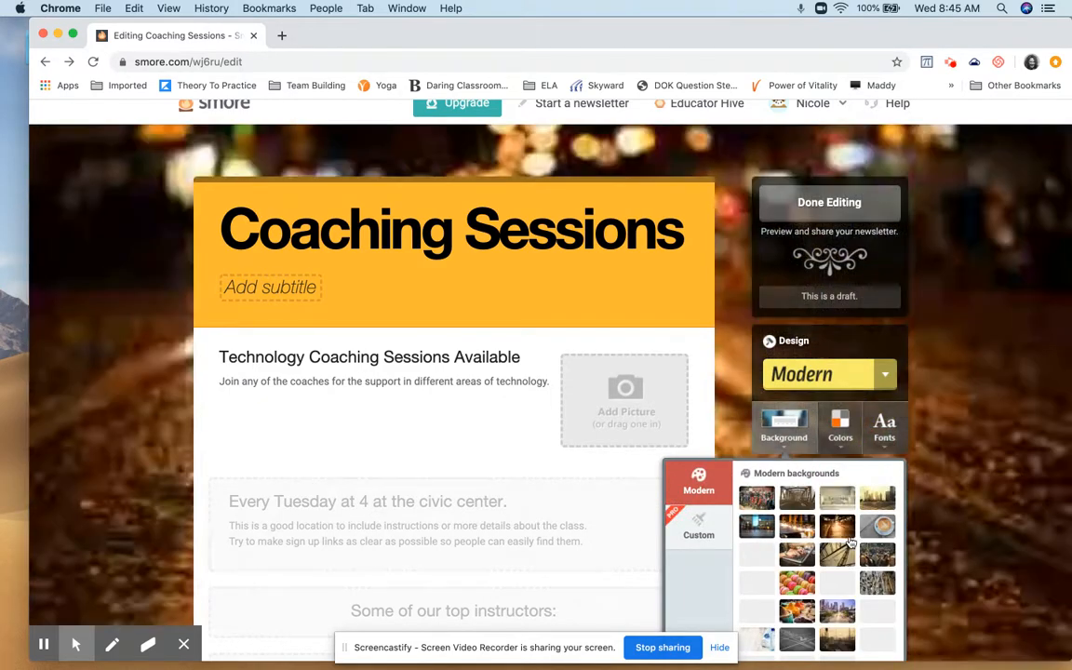
{"action": "scroll", "coordinate": [849, 541], "scroll_direction": "down", "scroll_amount": 1}
{"action": "scroll", "coordinate": [849, 542], "scroll_direction": "down", "scroll_amount": 2}
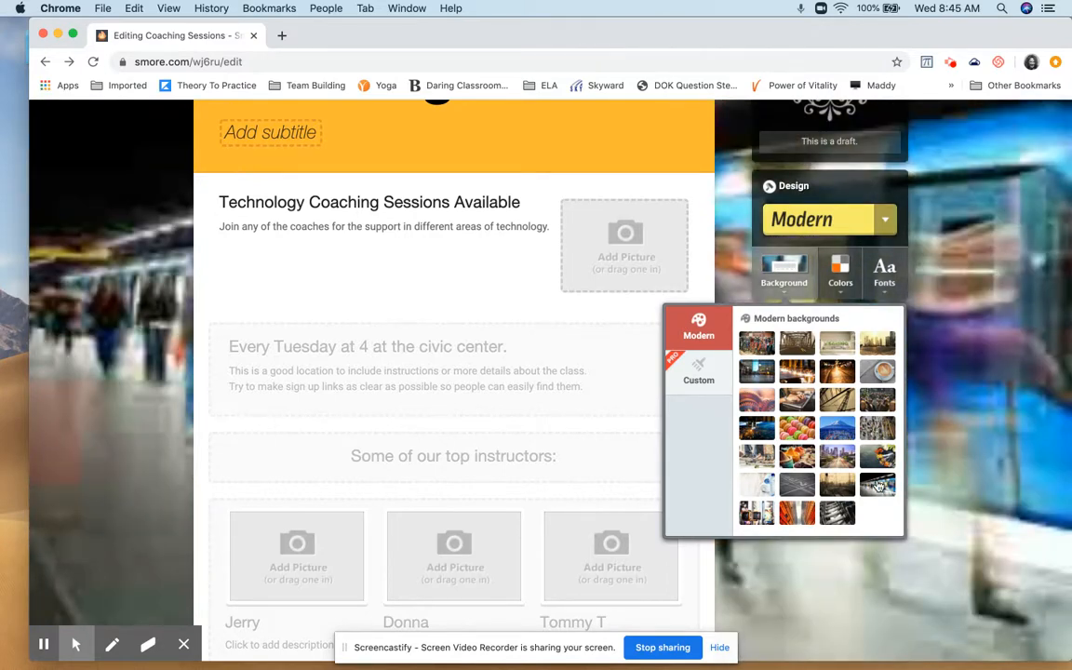
{"action": "scroll", "coordinate": [878, 486], "scroll_direction": "up", "scroll_amount": 3}
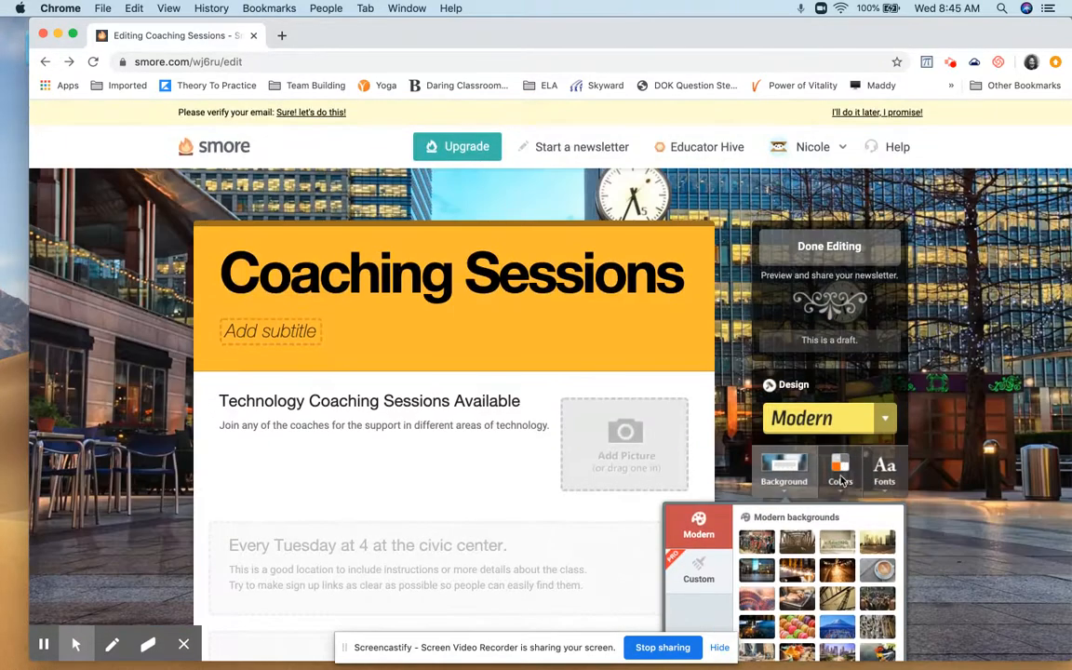
{"action": "left_click", "coordinate": [841, 485]}
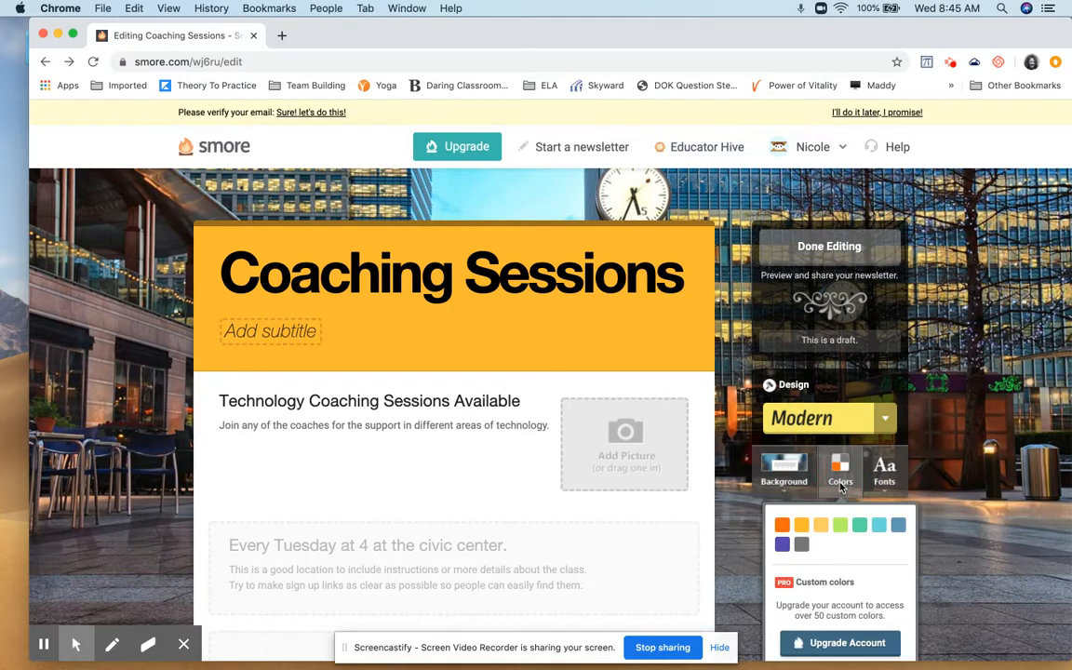
{"action": "mouse_move", "coordinate": [887, 482]}
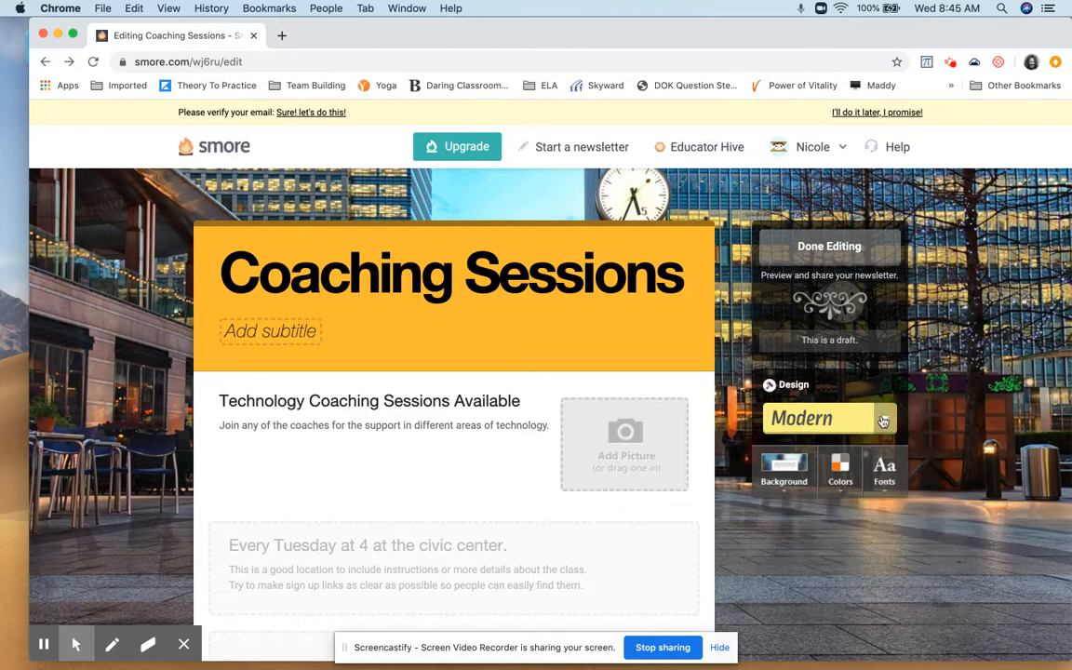
Apply the Handwritten design to the newsletter and finish editing
{"action": "left_click", "coordinate": [883, 421]}
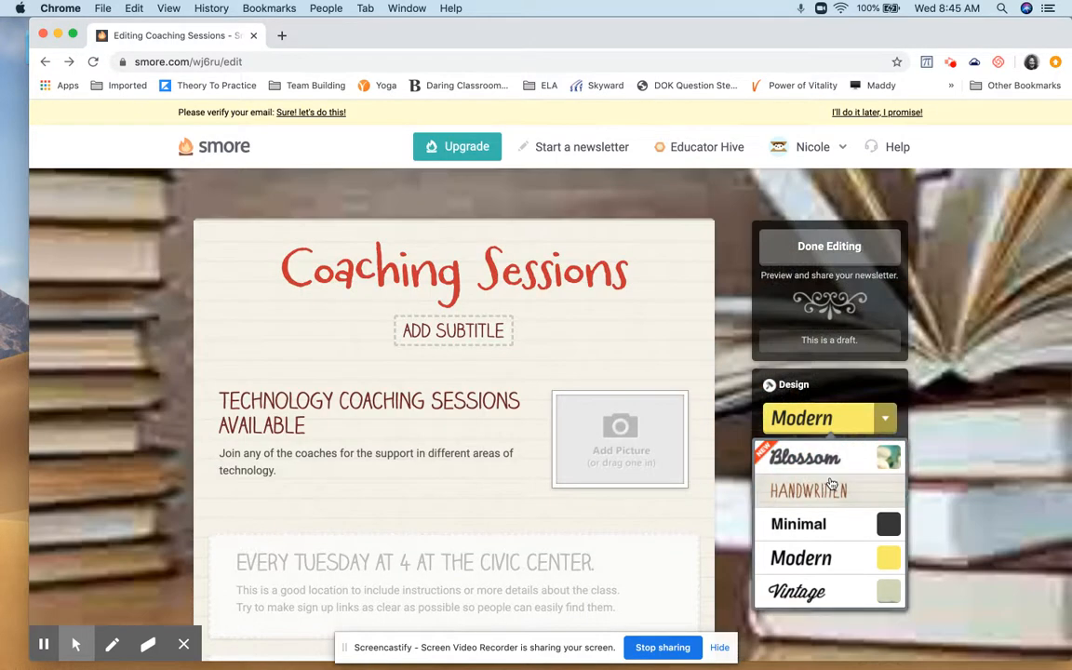
{"action": "left_click", "coordinate": [831, 485]}
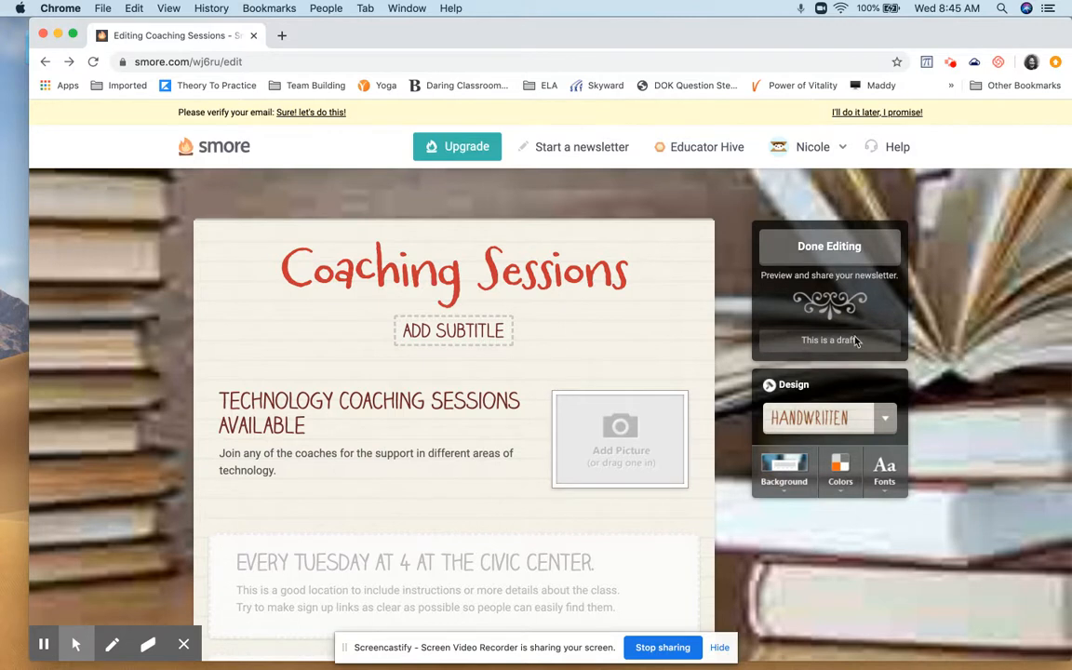
{"action": "left_click", "coordinate": [839, 249]}
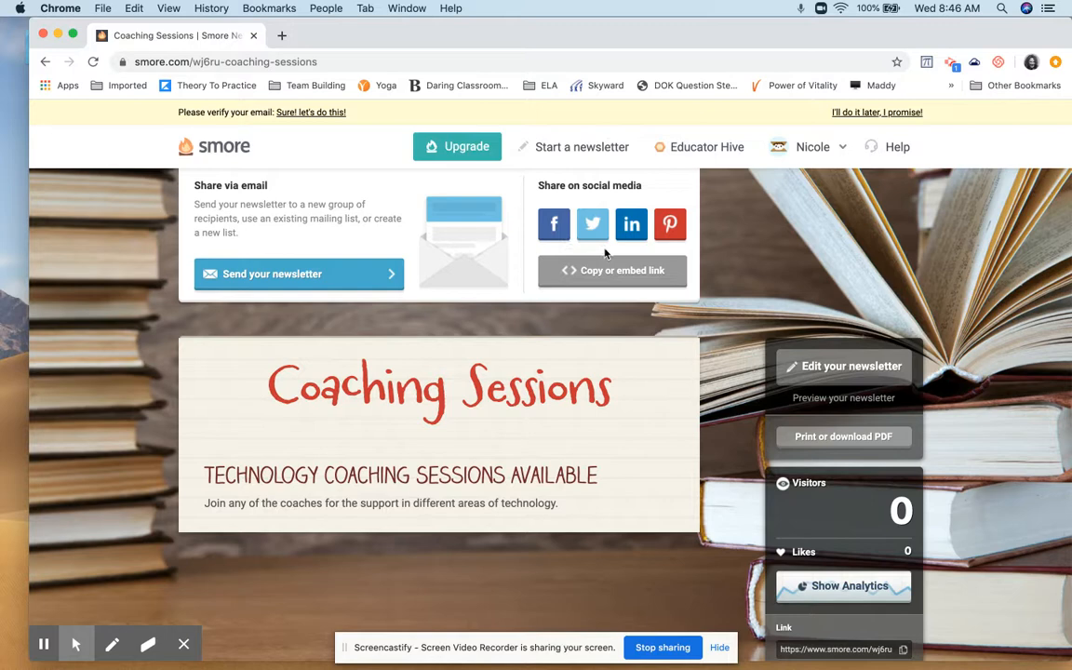
Review the finished Coaching Sessions newsletter with its sharing, PDF and analytics options, and view its Newsletter Settings without changing them
{"action": "scroll", "coordinate": [682, 298], "scroll_direction": "down", "scroll_amount": 5}
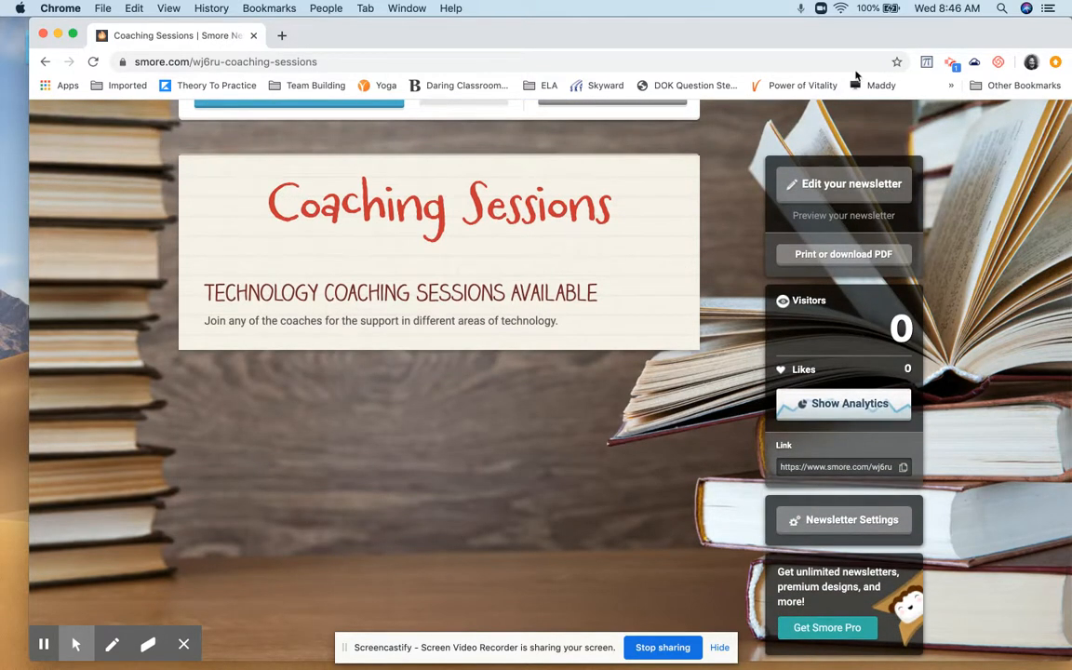
{"action": "scroll", "coordinate": [577, 424], "scroll_direction": "down", "scroll_amount": 3}
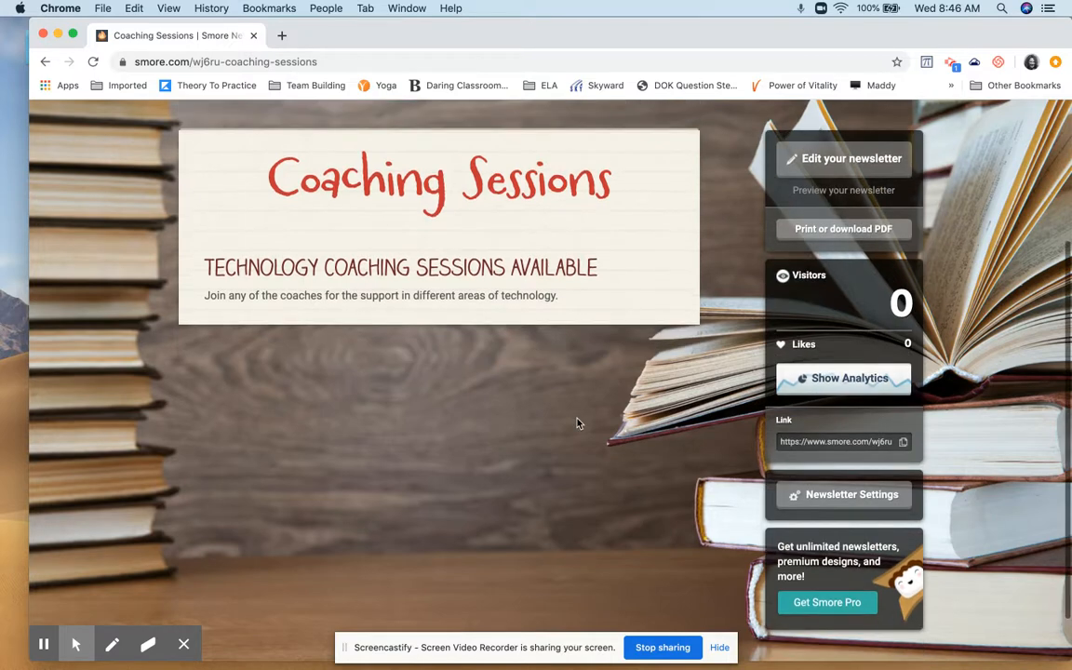
{"action": "scroll", "coordinate": [577, 424], "scroll_direction": "up", "scroll_amount": 5}
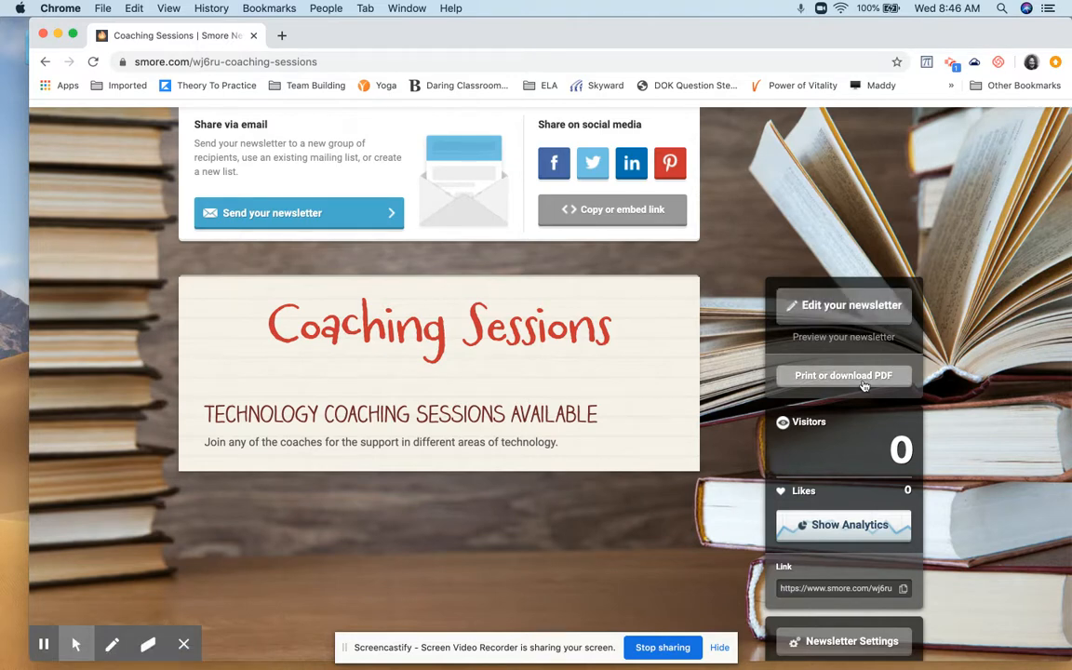
{"action": "scroll", "coordinate": [863, 385], "scroll_direction": "down", "scroll_amount": 5}
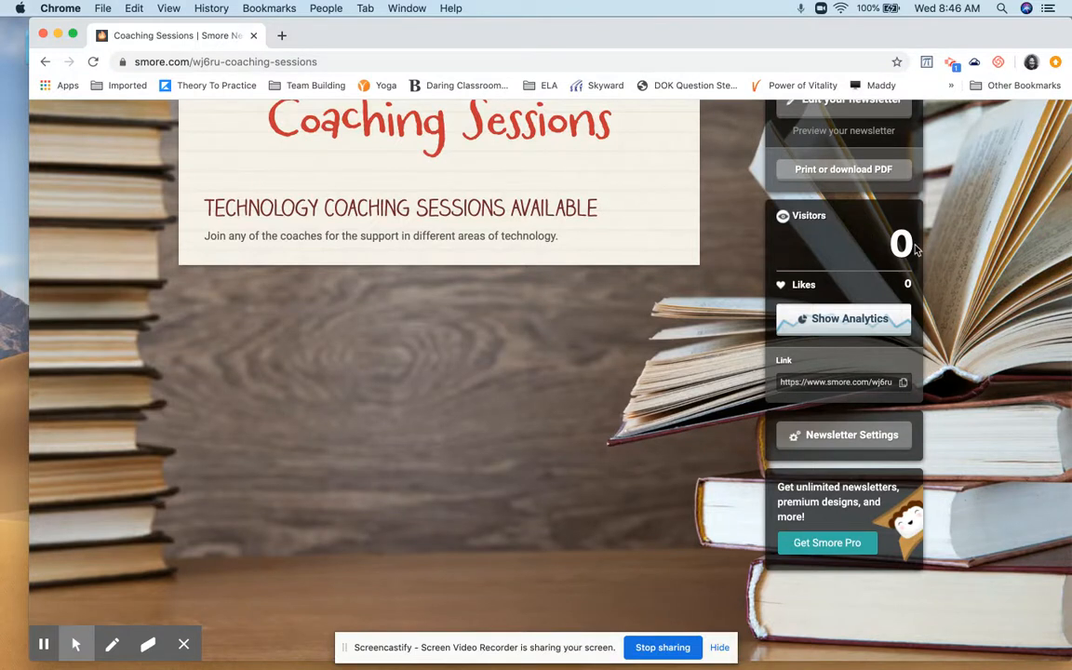
{"action": "left_click", "coordinate": [861, 447]}
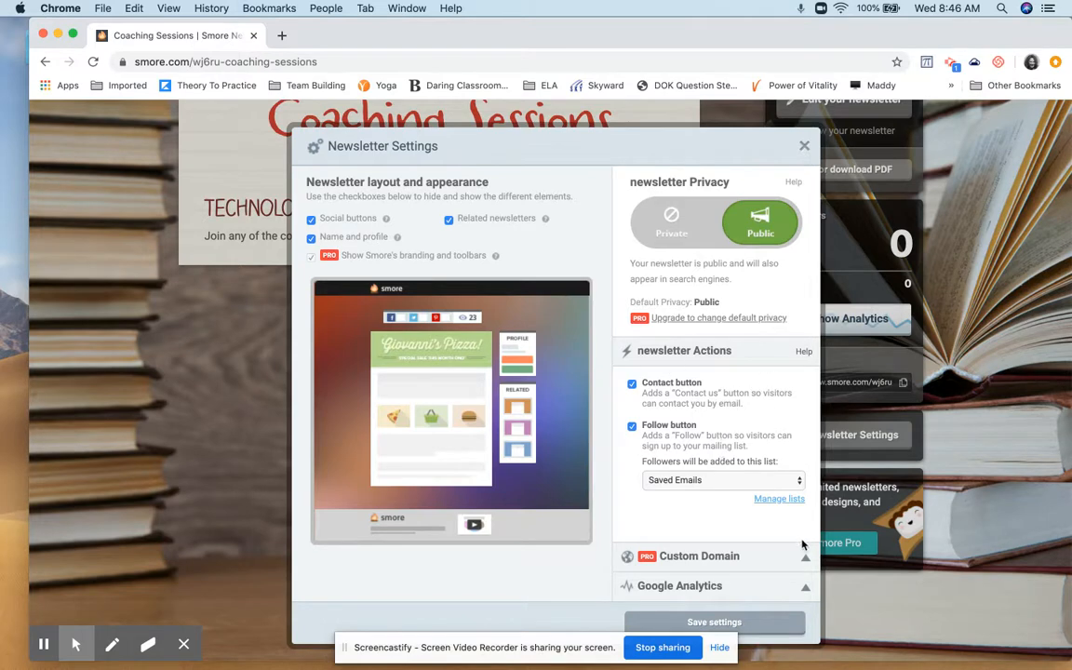
{"action": "left_click", "coordinate": [805, 149]}
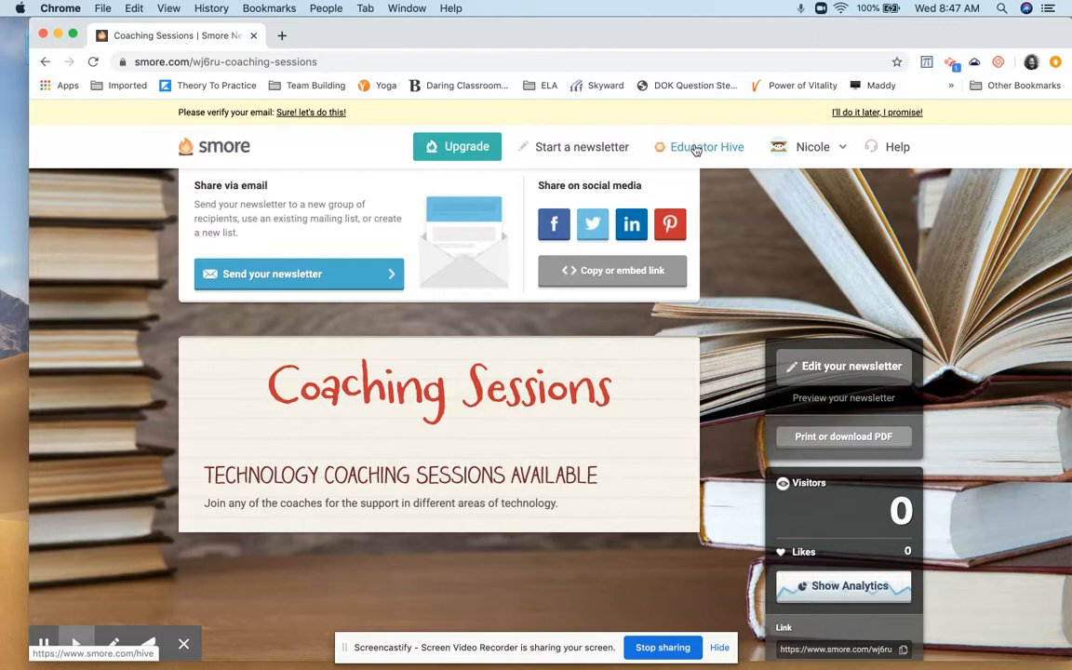
Open the Educator Hive and browse the newest newsletters shared by other educators across all categories
{"action": "left_click", "coordinate": [695, 150]}
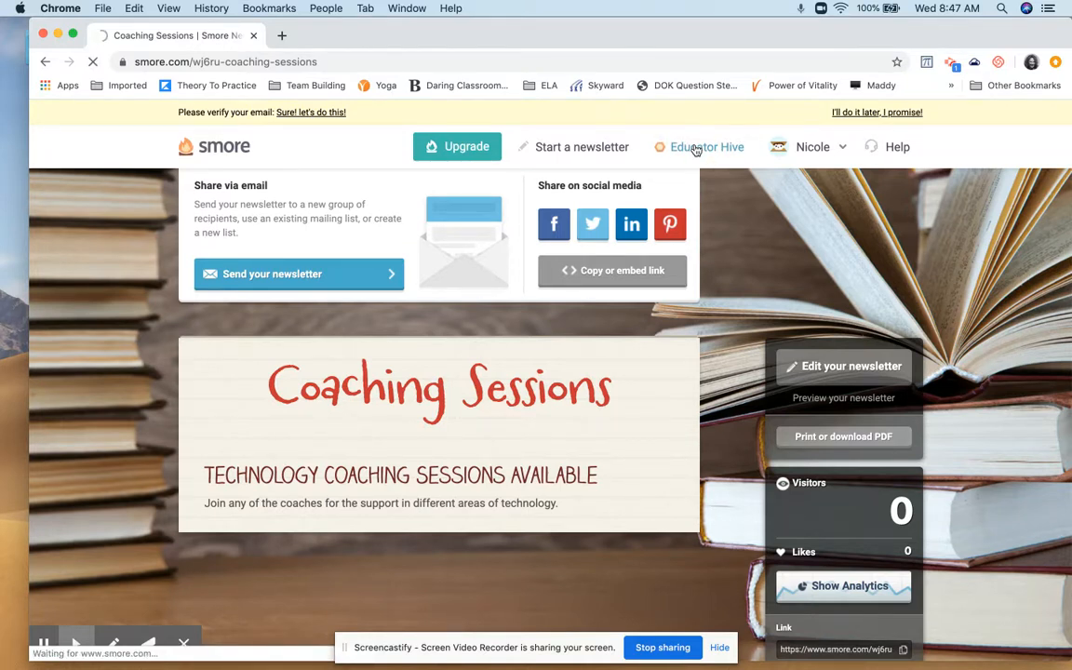
{"action": "scroll", "coordinate": [597, 290], "scroll_direction": "down", "scroll_amount": 1}
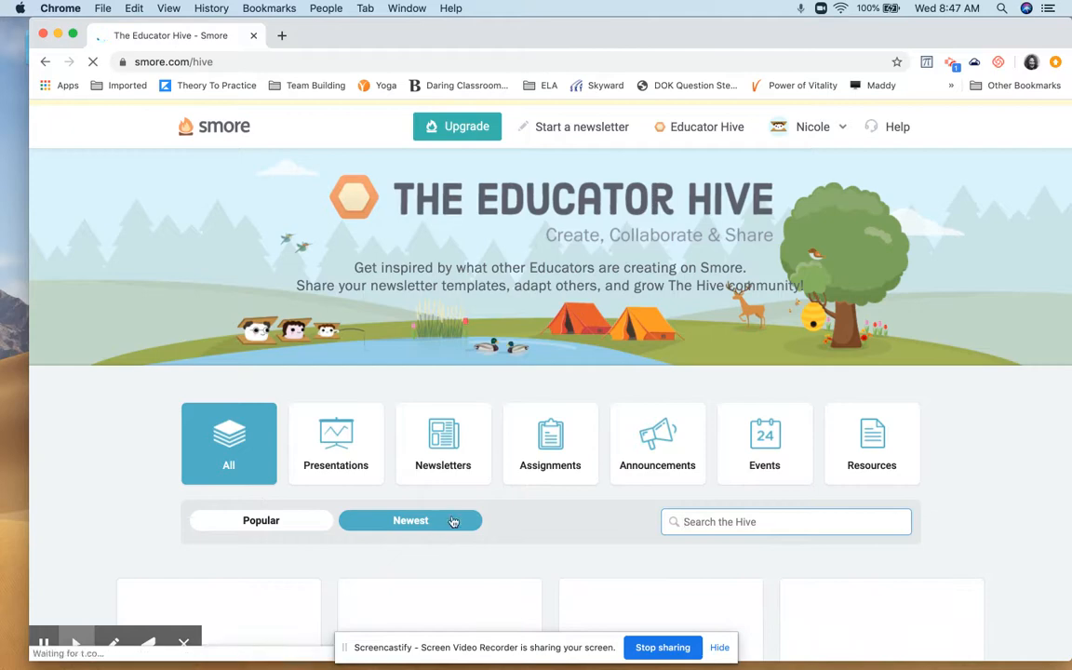
{"action": "scroll", "coordinate": [712, 448], "scroll_direction": "down", "scroll_amount": 4}
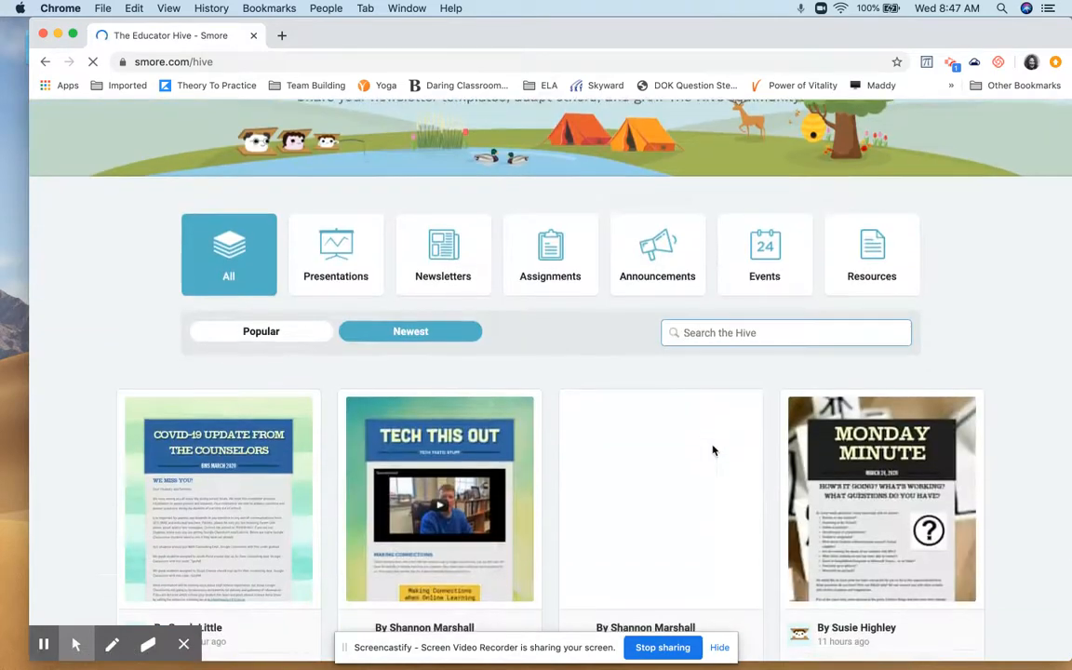
{"action": "scroll", "coordinate": [713, 450], "scroll_direction": "down", "scroll_amount": 3}
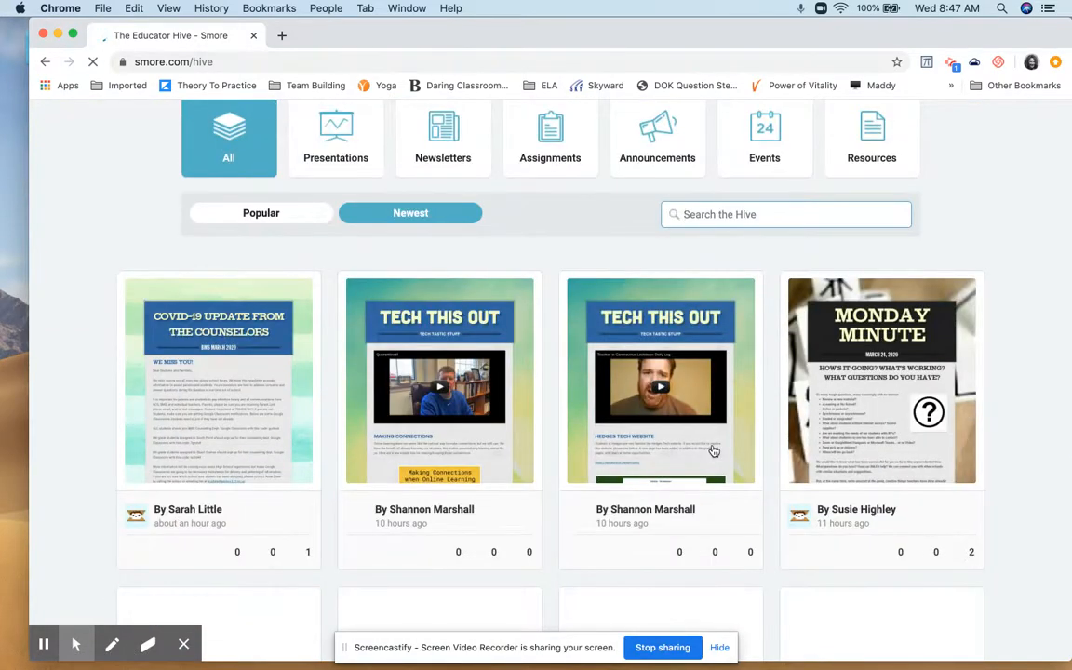
{"action": "scroll", "coordinate": [713, 450], "scroll_direction": "down", "scroll_amount": 6}
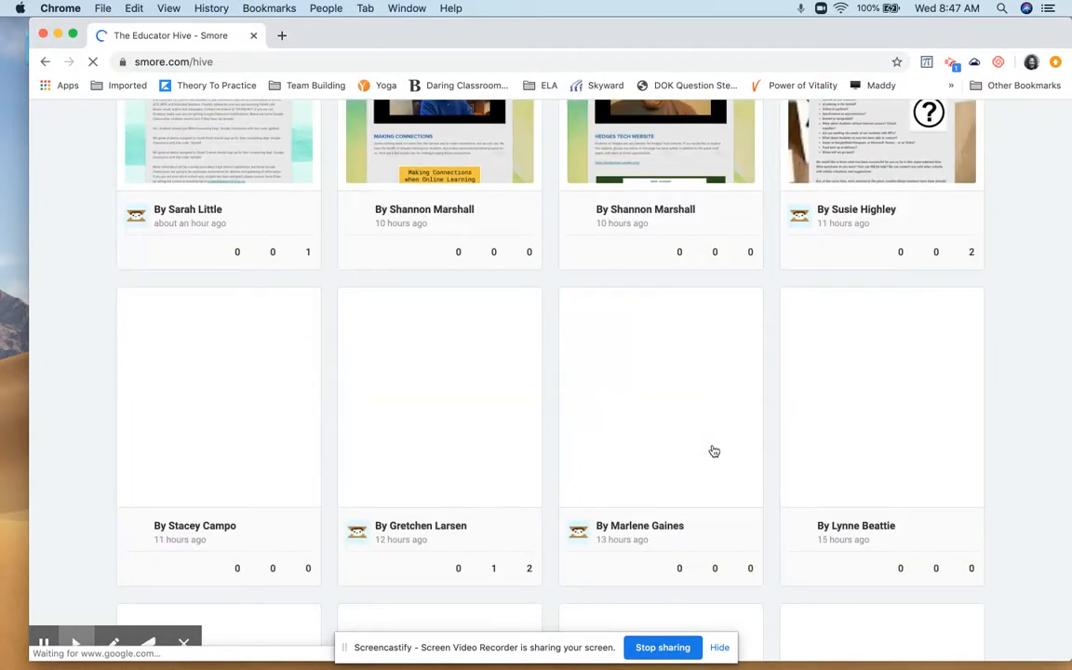
{"action": "scroll", "coordinate": [713, 451], "scroll_direction": "up", "scroll_amount": 3}
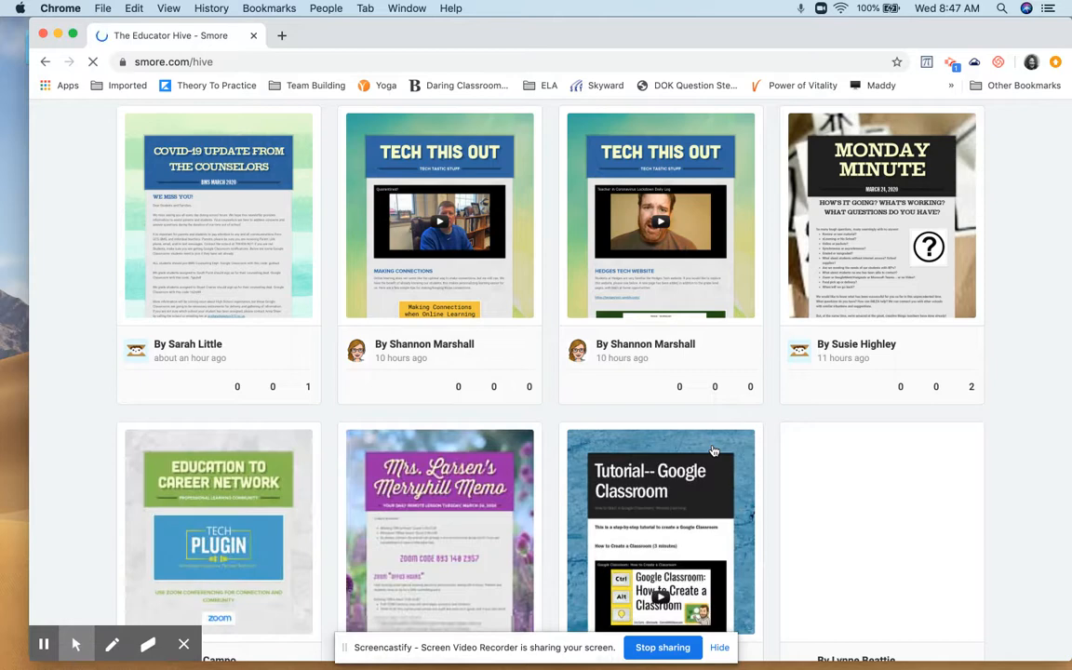
{"action": "scroll", "coordinate": [714, 451], "scroll_direction": "down", "scroll_amount": 5}
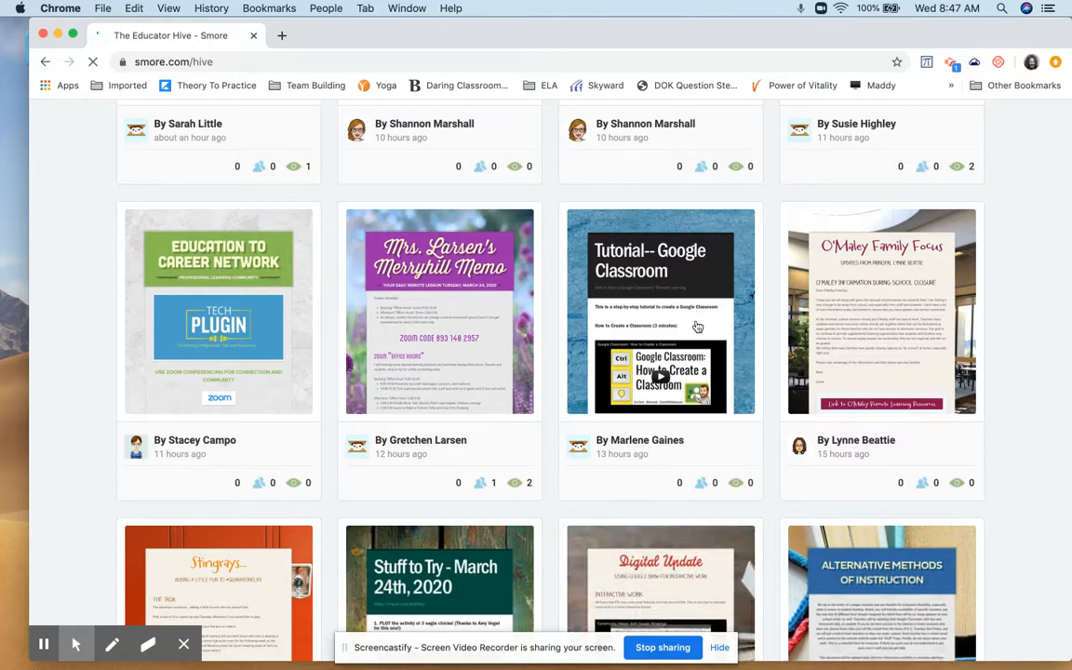
{"action": "scroll", "coordinate": [698, 327], "scroll_direction": "down", "scroll_amount": 5}
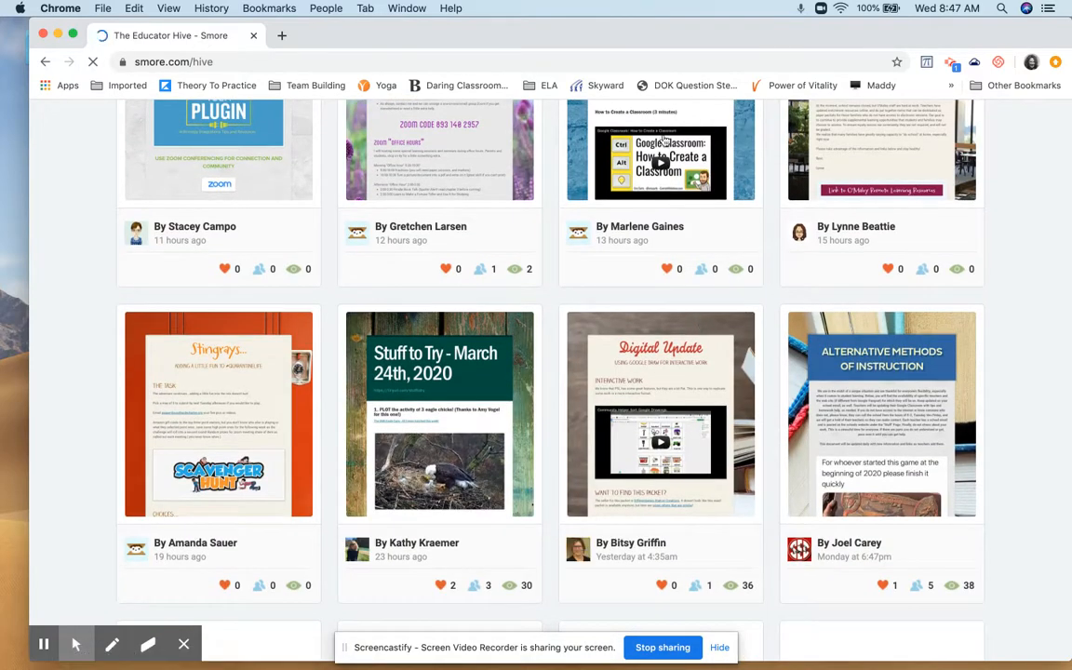
{"action": "scroll", "coordinate": [713, 305], "scroll_direction": "down", "scroll_amount": 7}
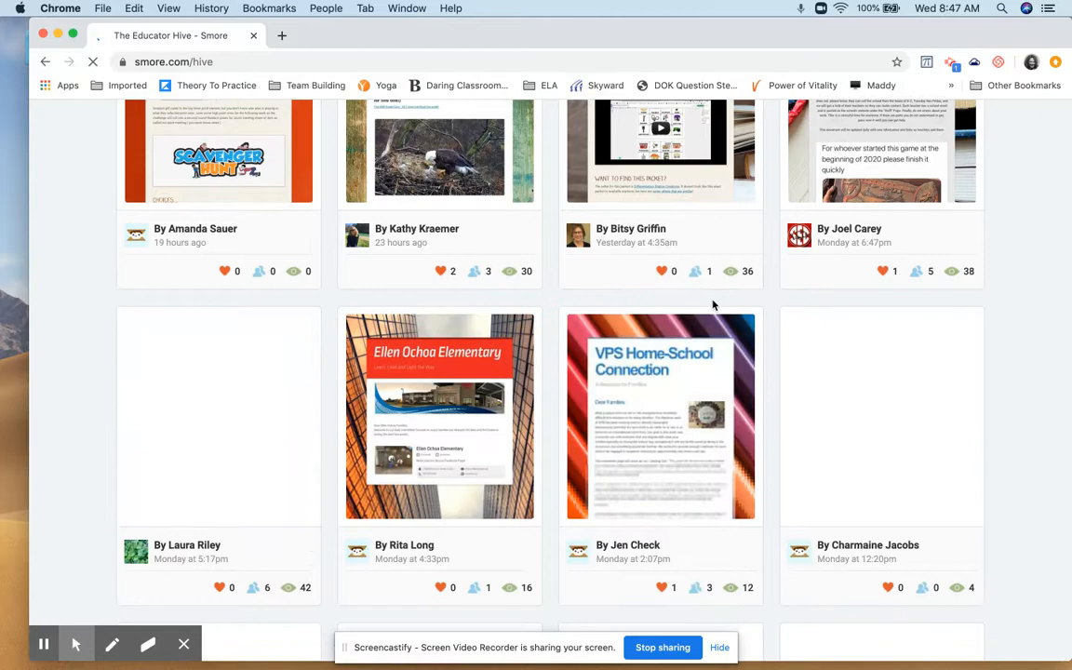
{"action": "scroll", "coordinate": [786, 330], "scroll_direction": "down", "scroll_amount": 7}
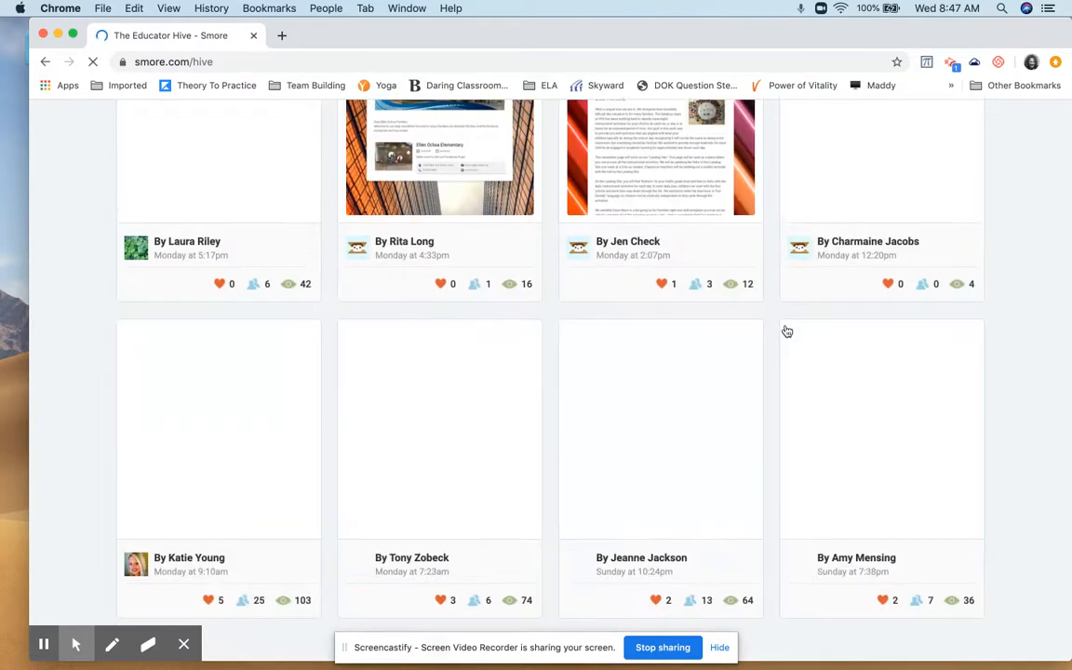
Filter the Educator Hive to Presentations and look through the newest entries
{"action": "scroll", "coordinate": [786, 329], "scroll_direction": "up", "scroll_amount": 20}
{"action": "left_click", "coordinate": [356, 385]}
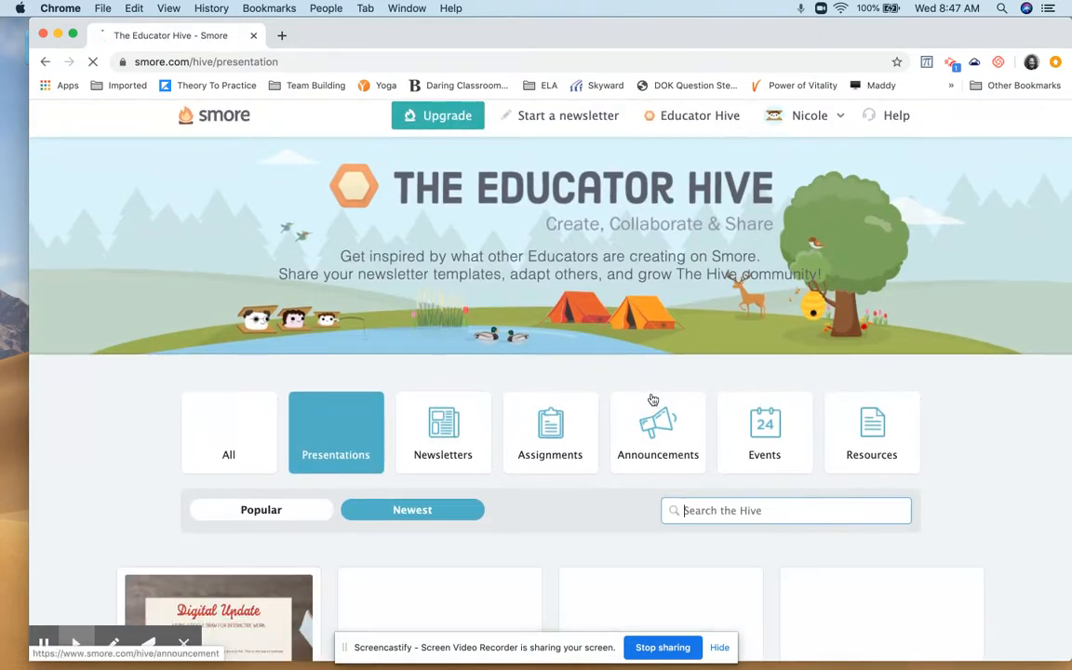
{"action": "scroll", "coordinate": [651, 396], "scroll_direction": "down", "scroll_amount": 3}
{"action": "scroll", "coordinate": [653, 399], "scroll_direction": "down", "scroll_amount": 2}
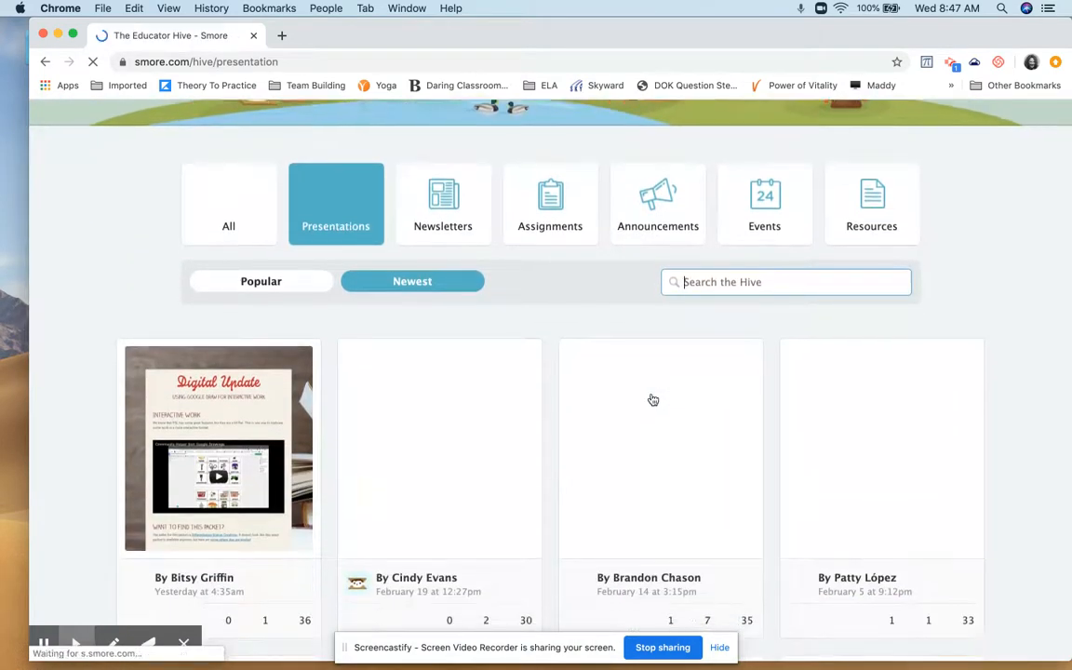